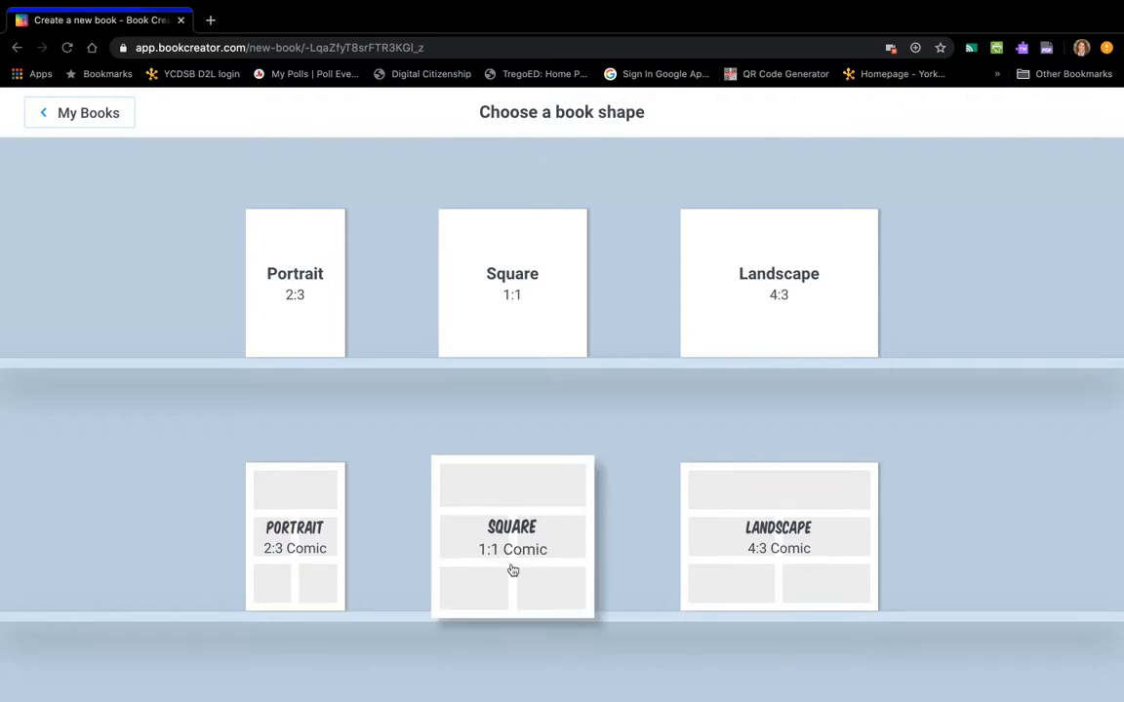
Create a new book in the Square 1:1 shape and review the media and shapes available for its cover
click(524, 293)
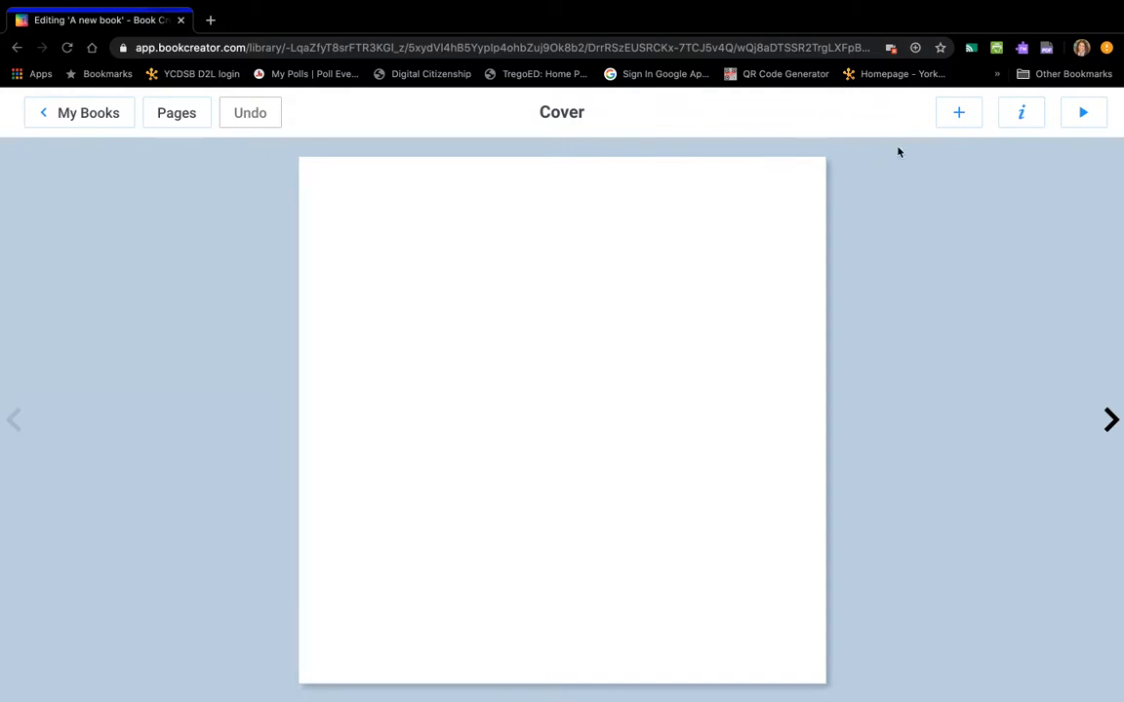
click(957, 113)
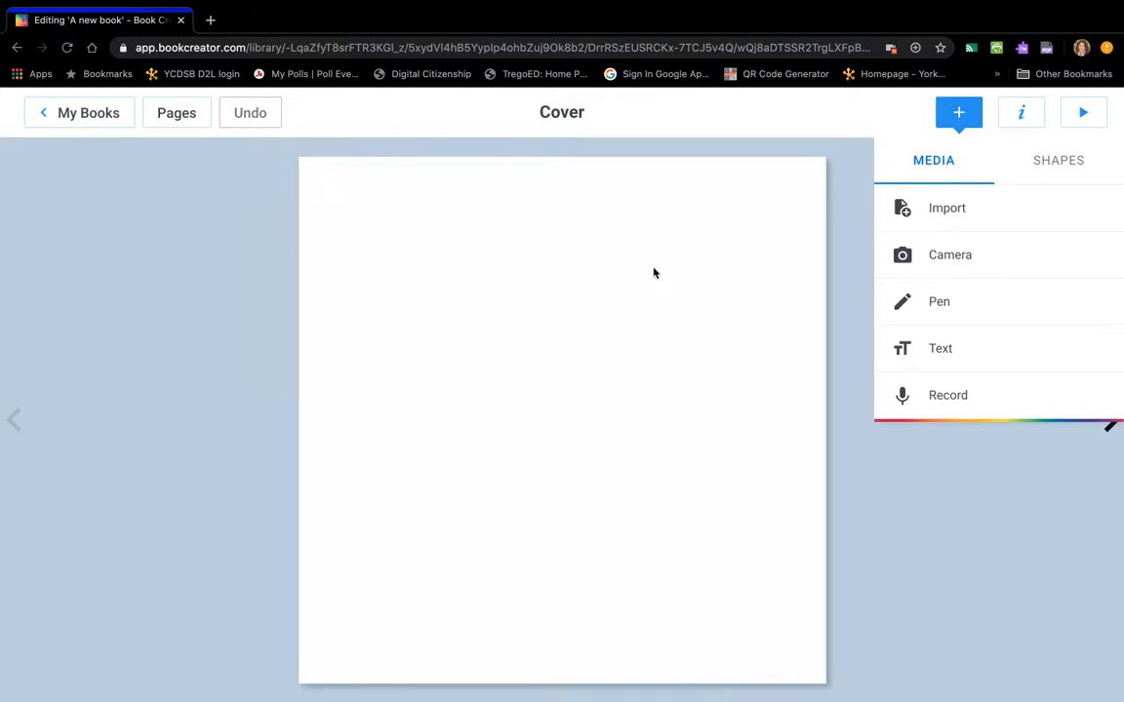
click(1068, 162)
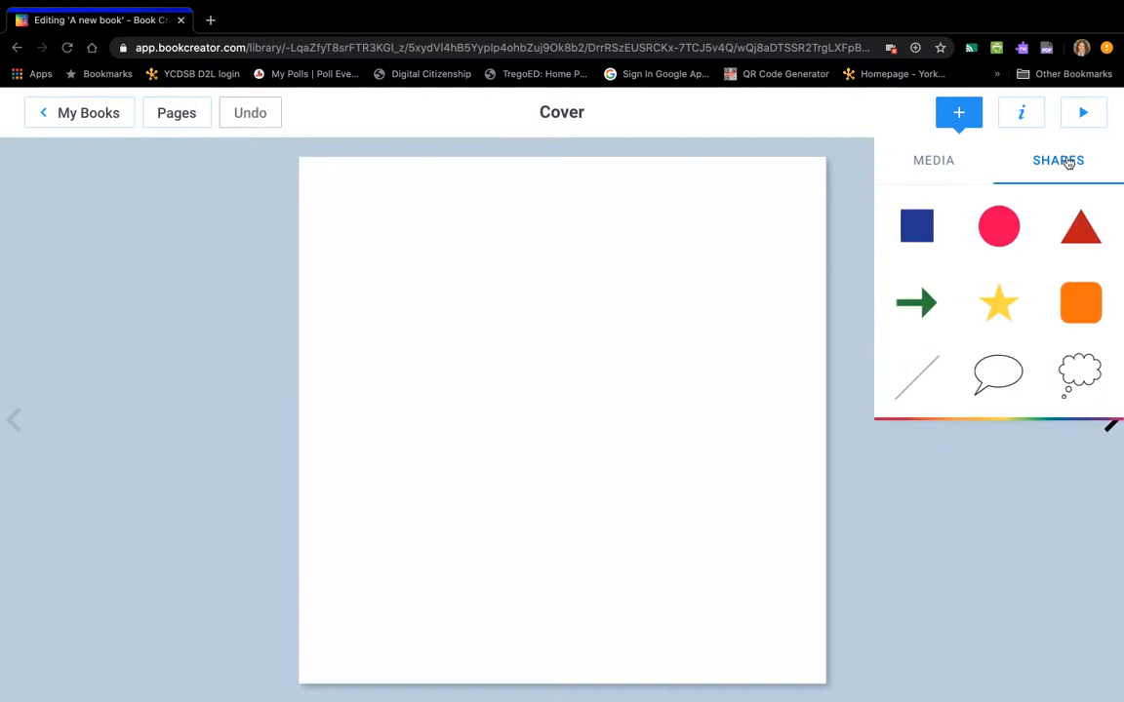
click(934, 159)
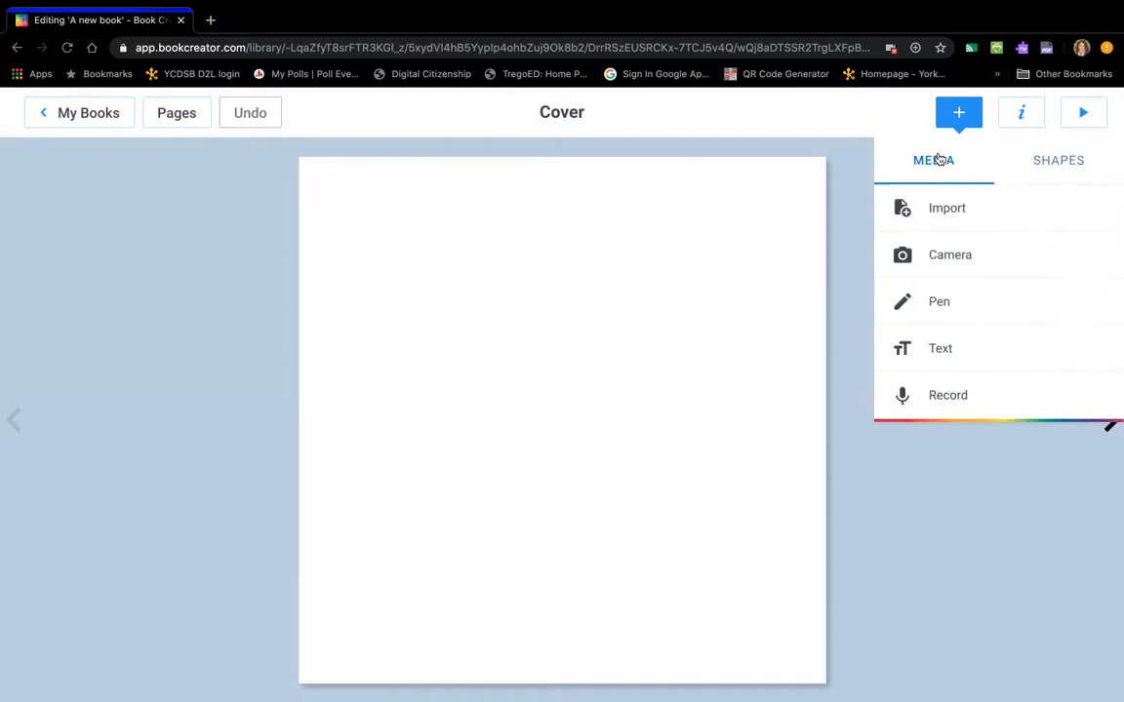
click(1086, 167)
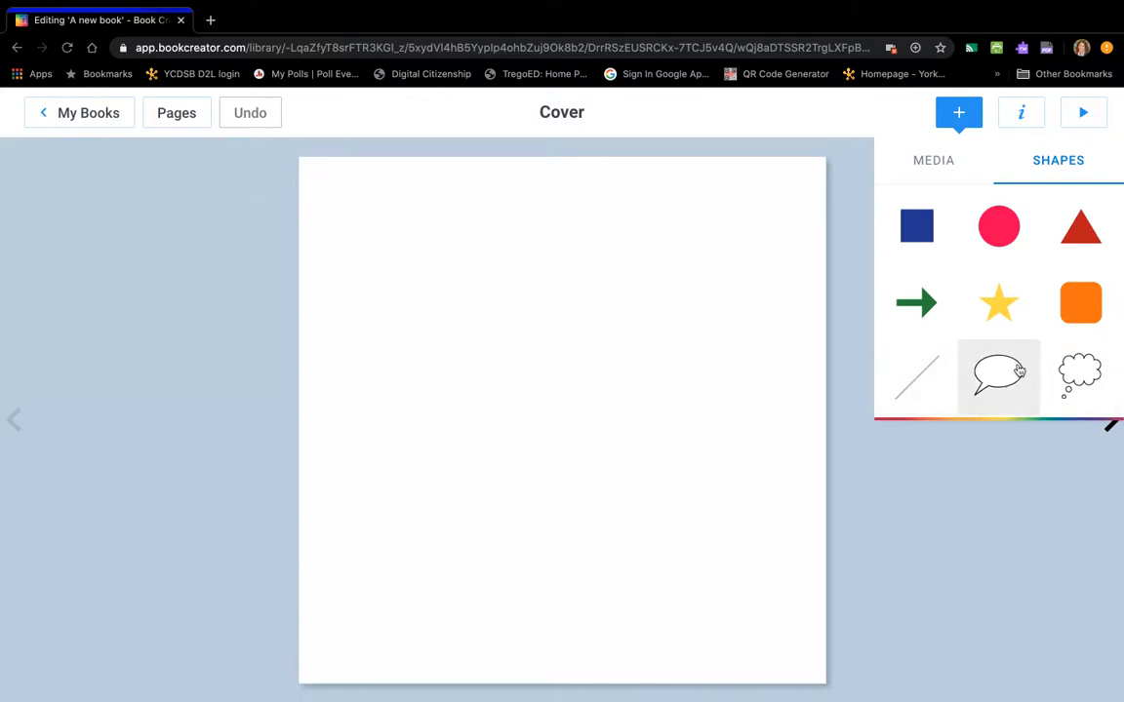
click(934, 161)
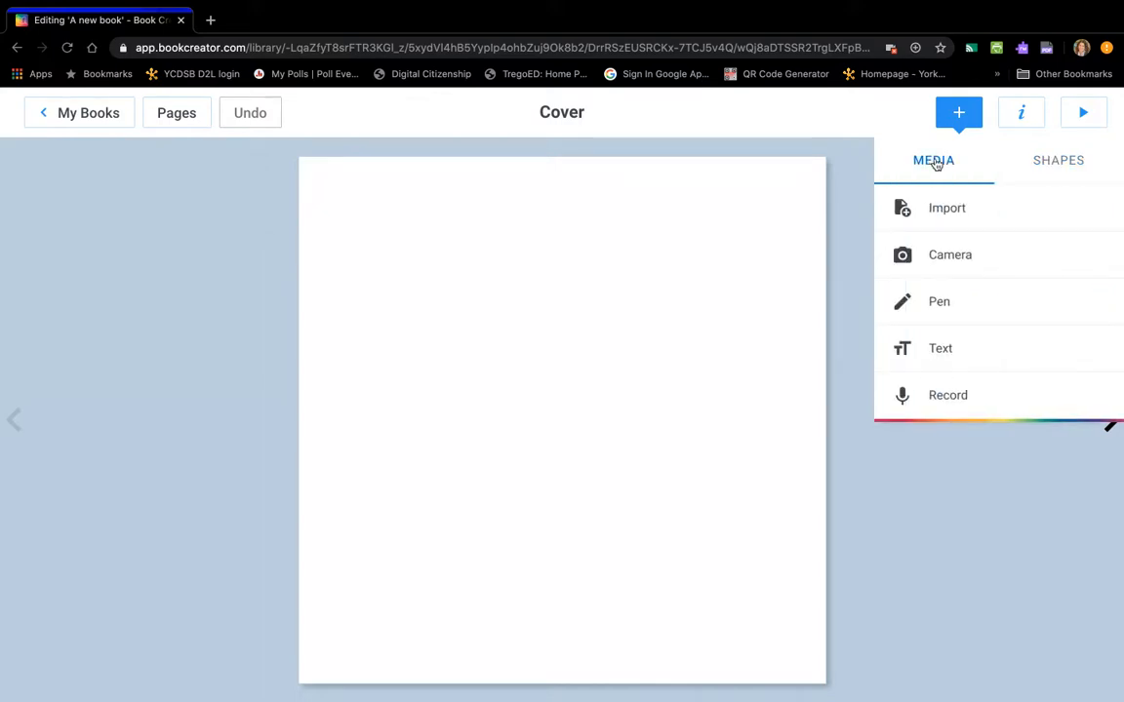
Import the first Purple Grid flyer PNG from the Downloads folder onto the cover
click(947, 211)
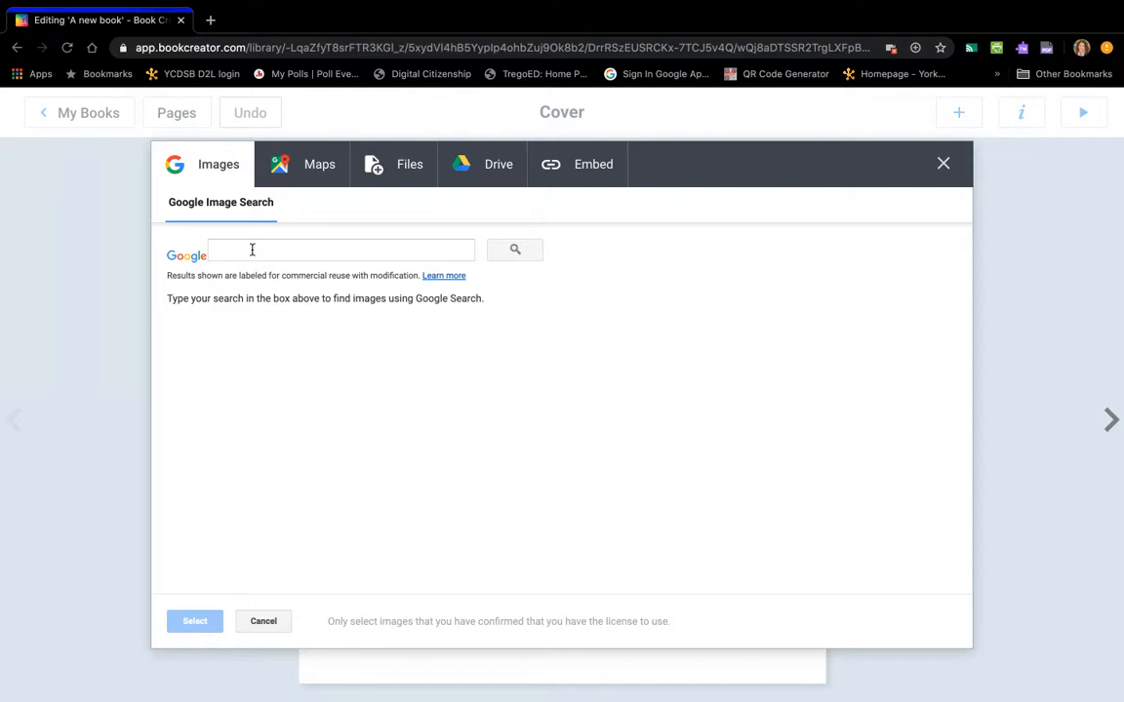
click(244, 250)
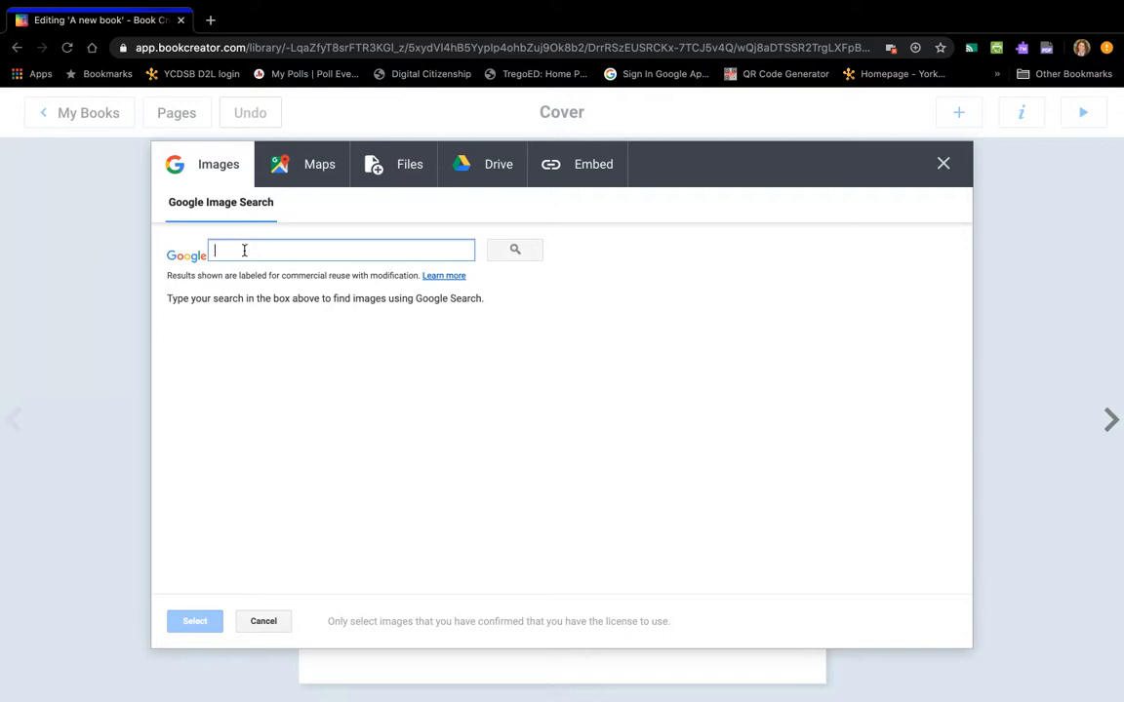
click(405, 170)
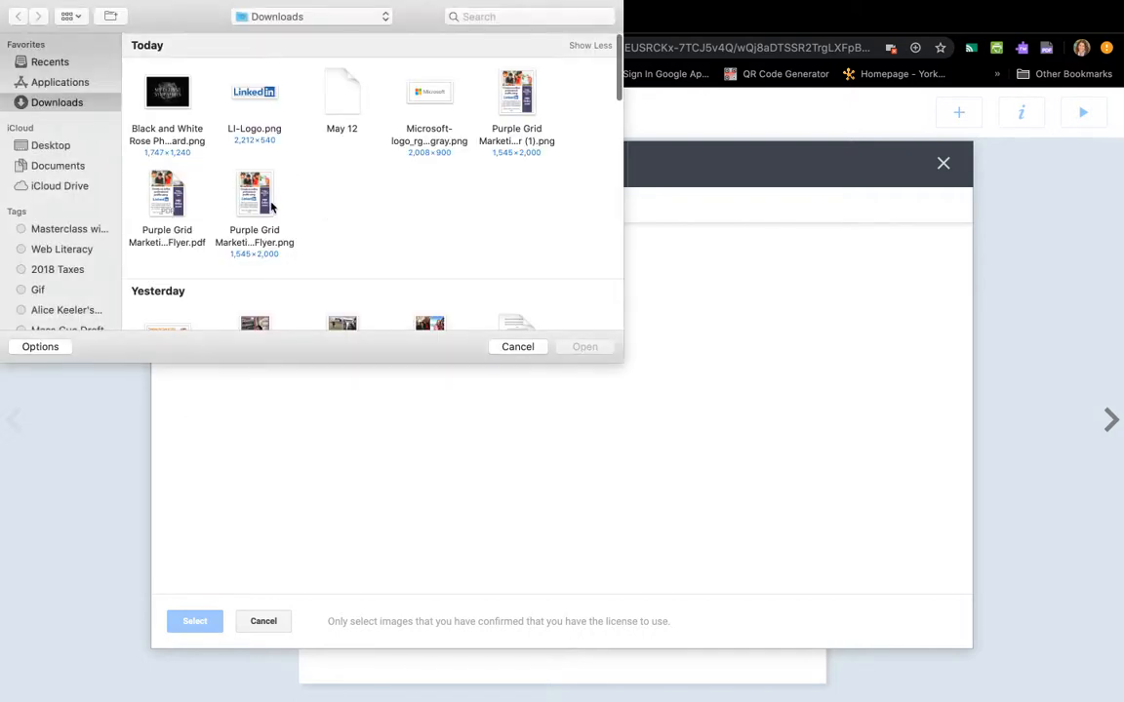
click(260, 193)
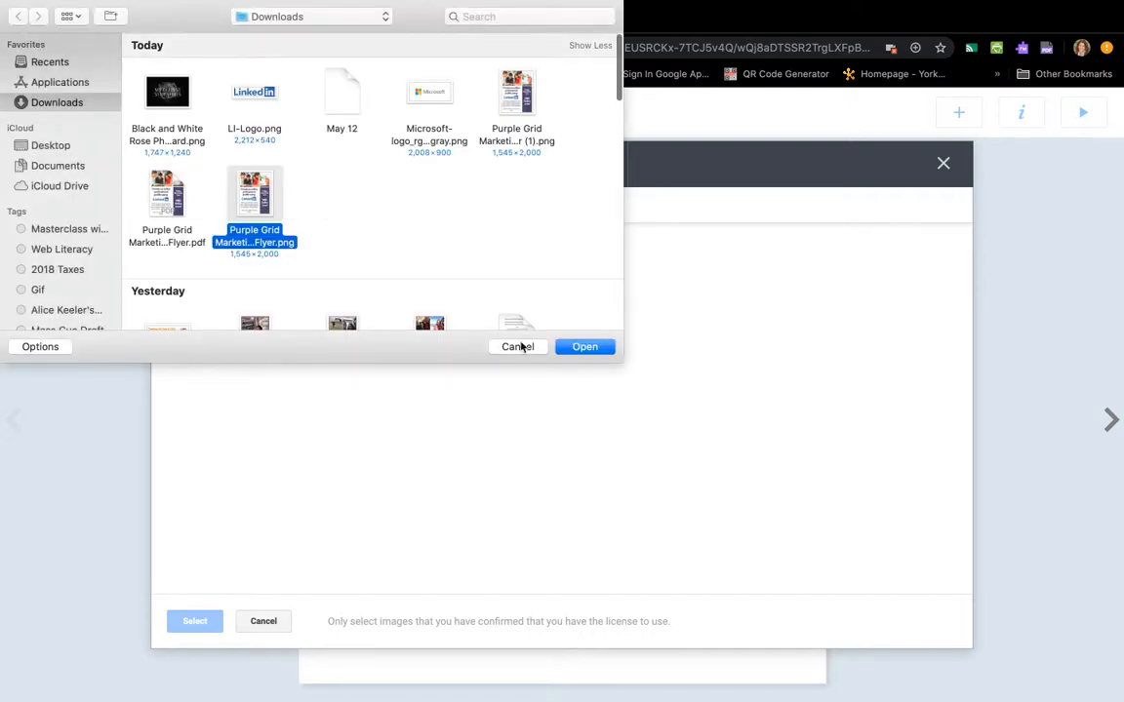
click(582, 348)
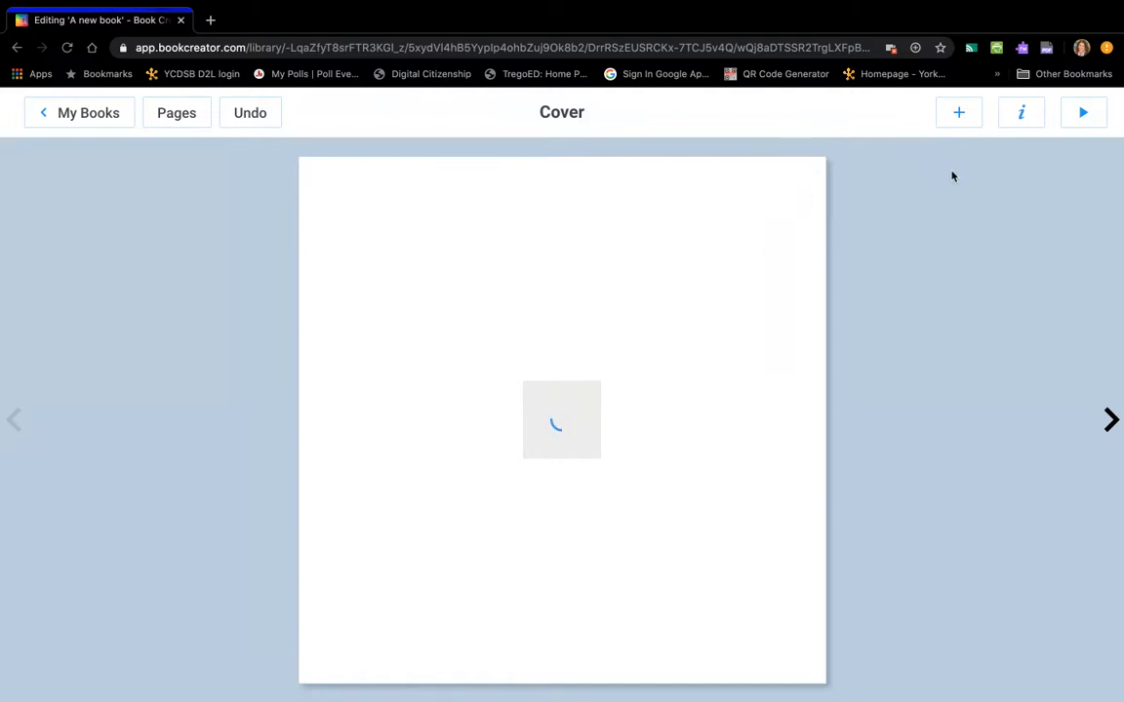
Add a text box to the cover reading "Creating a Professional Online Presence"
click(955, 116)
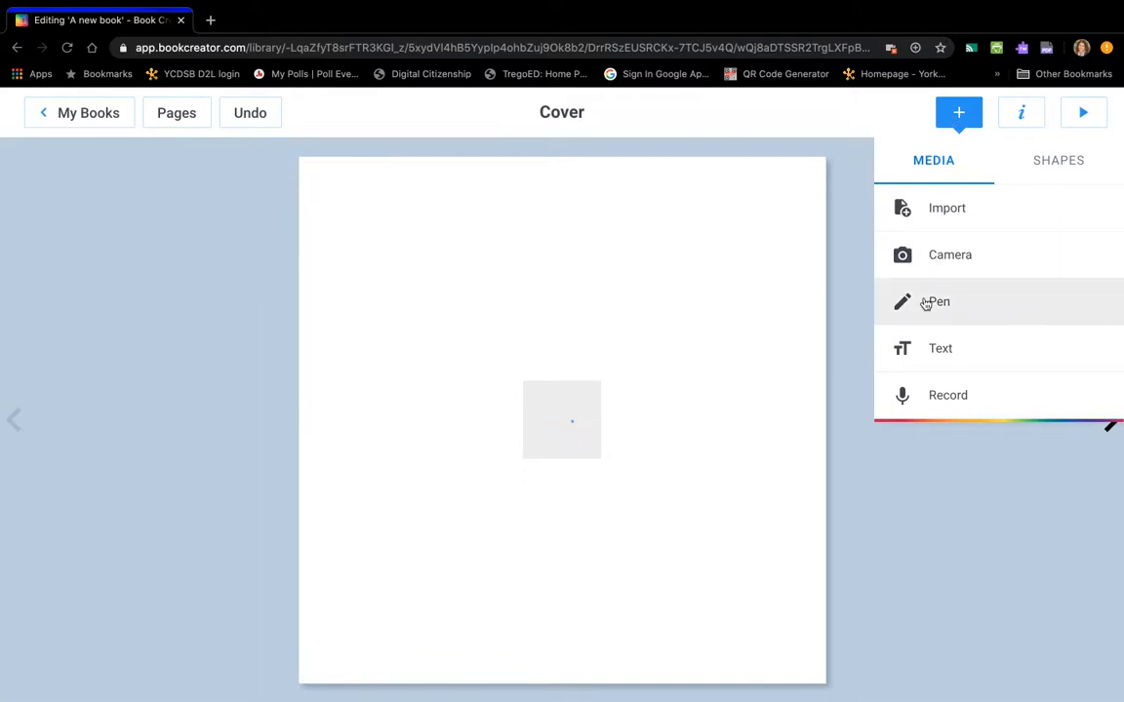
click(929, 348)
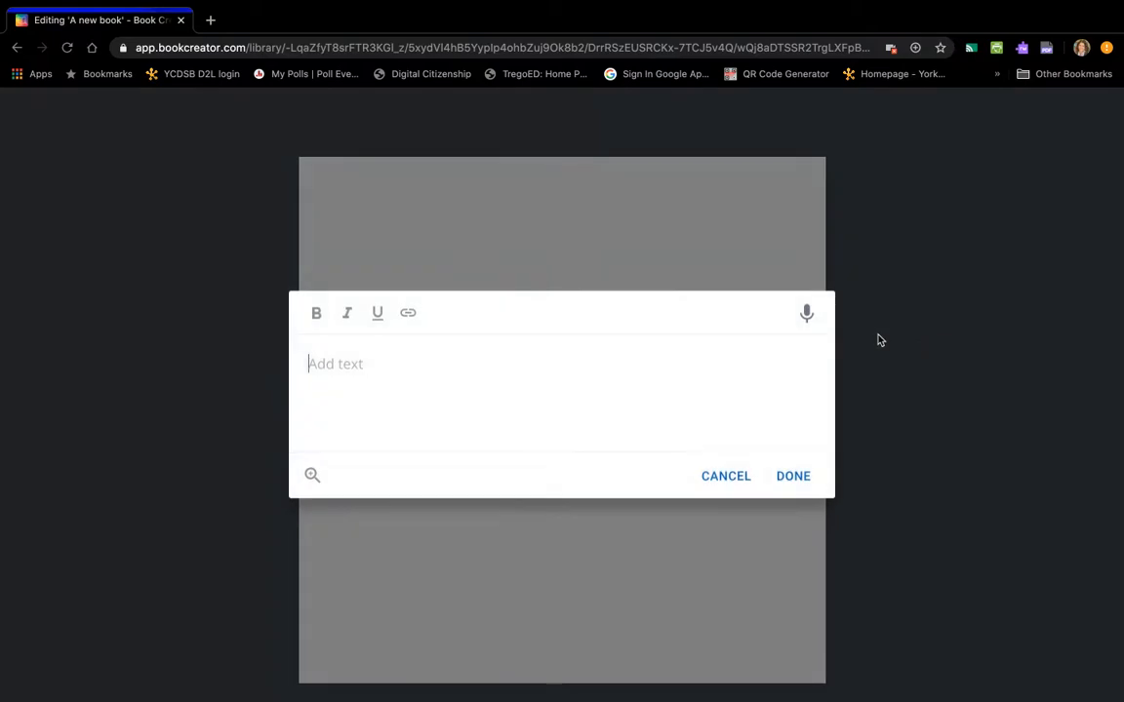
text(Creating a Professional Onlin)
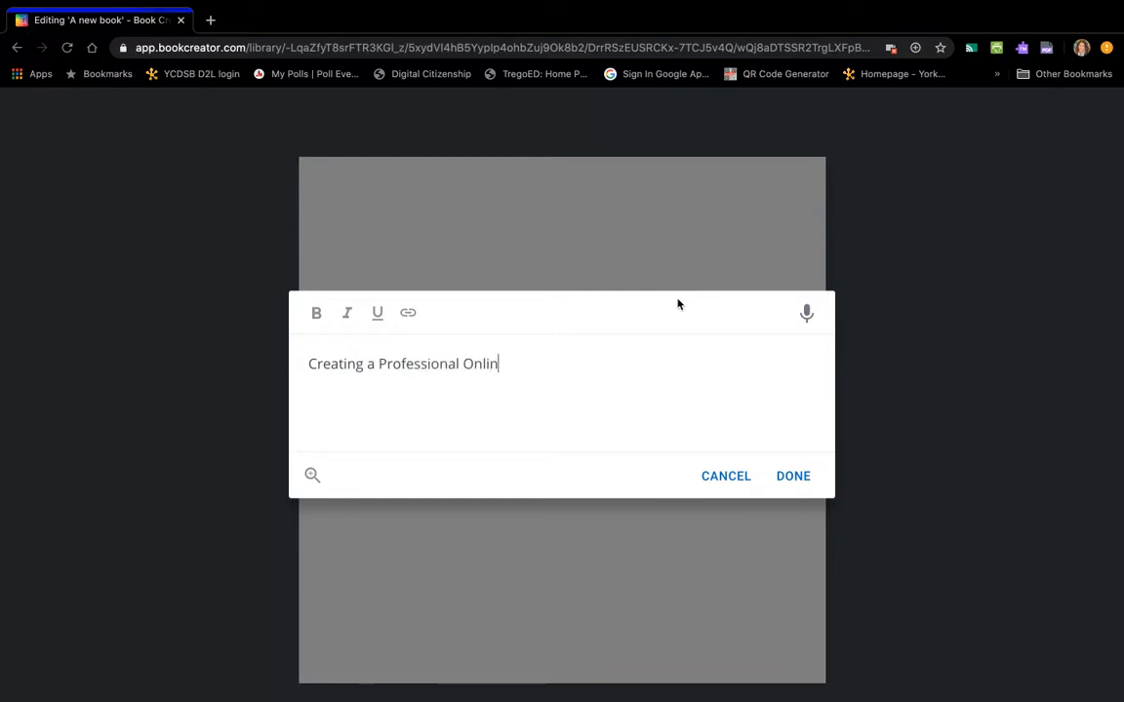
text(e Presence)
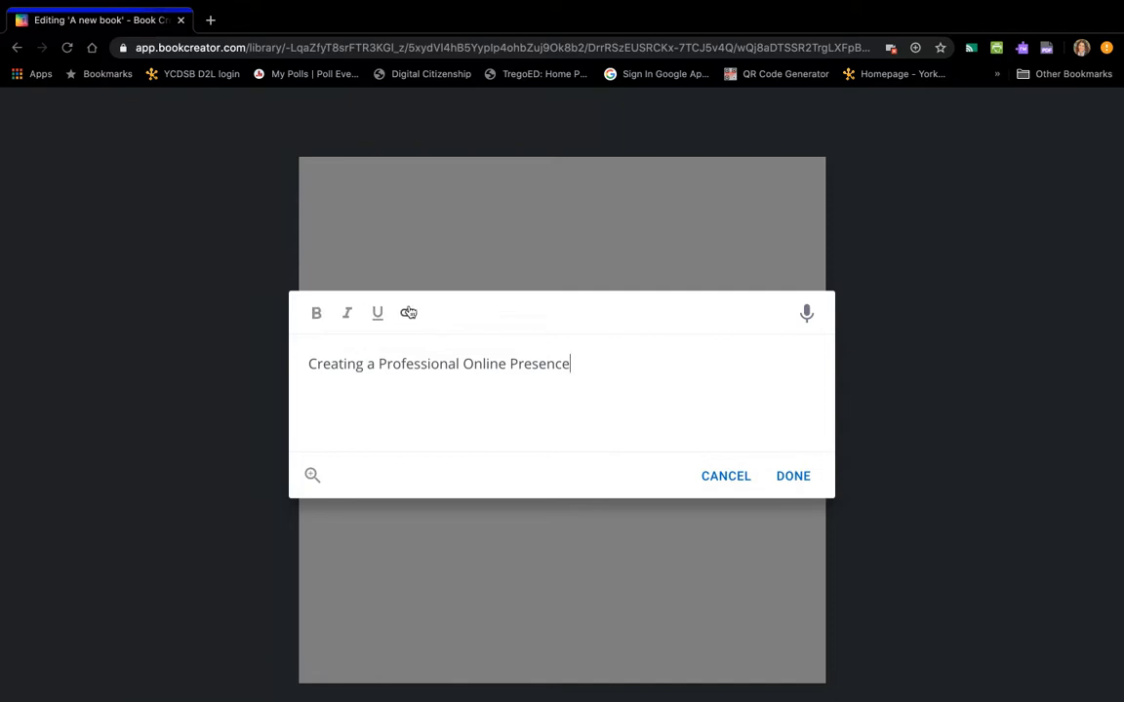
click(798, 478)
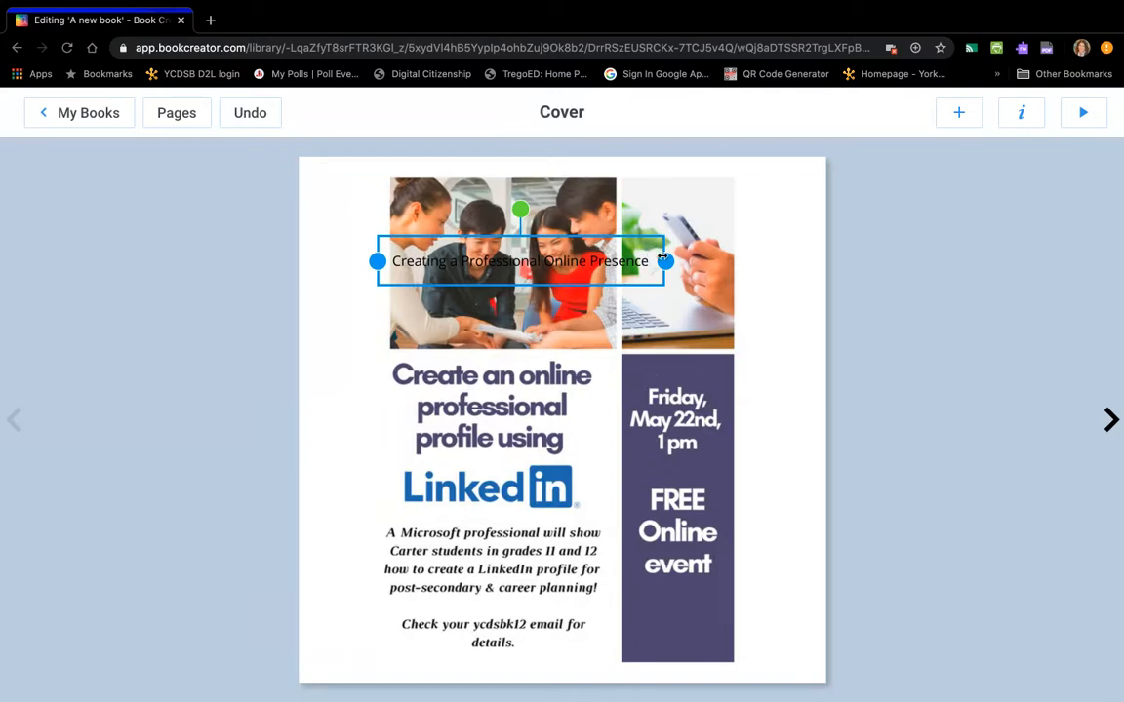
Shrink the flyer image and arrange it on the cover with the title text placed above it
click(710, 221)
drag(751, 174, 665, 289)
drag(610, 260, 629, 189)
drag(595, 318, 631, 286)
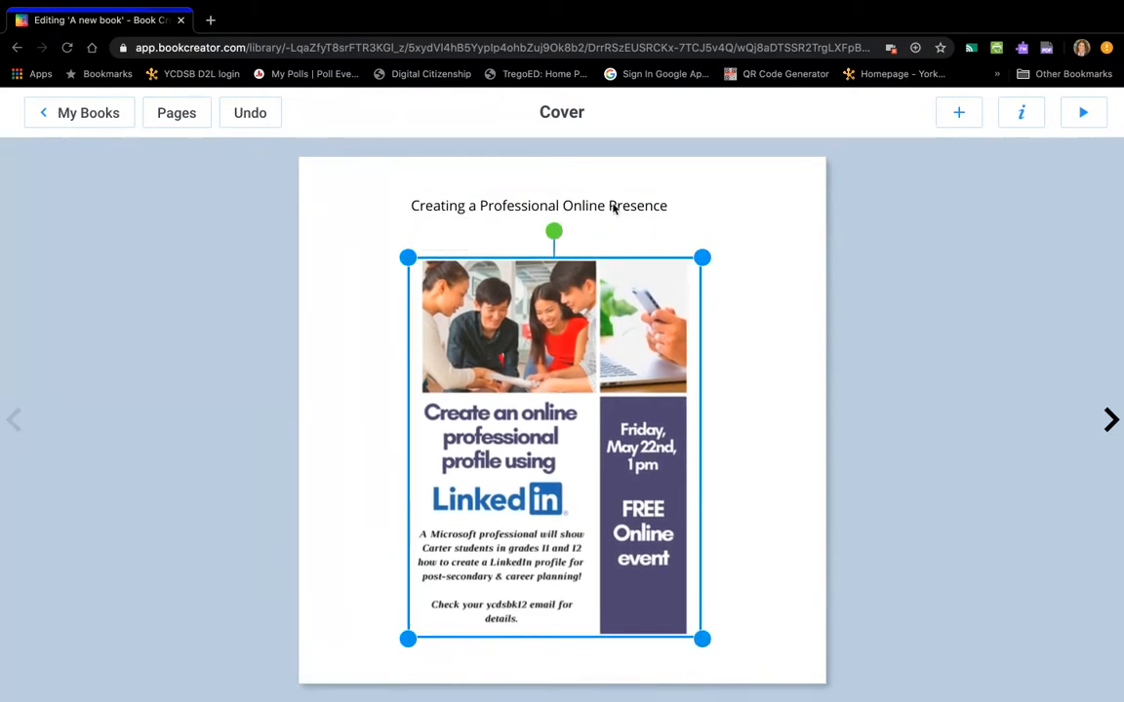
Set the cover title's text size to 33 and its font to Montserrat
click(612, 205)
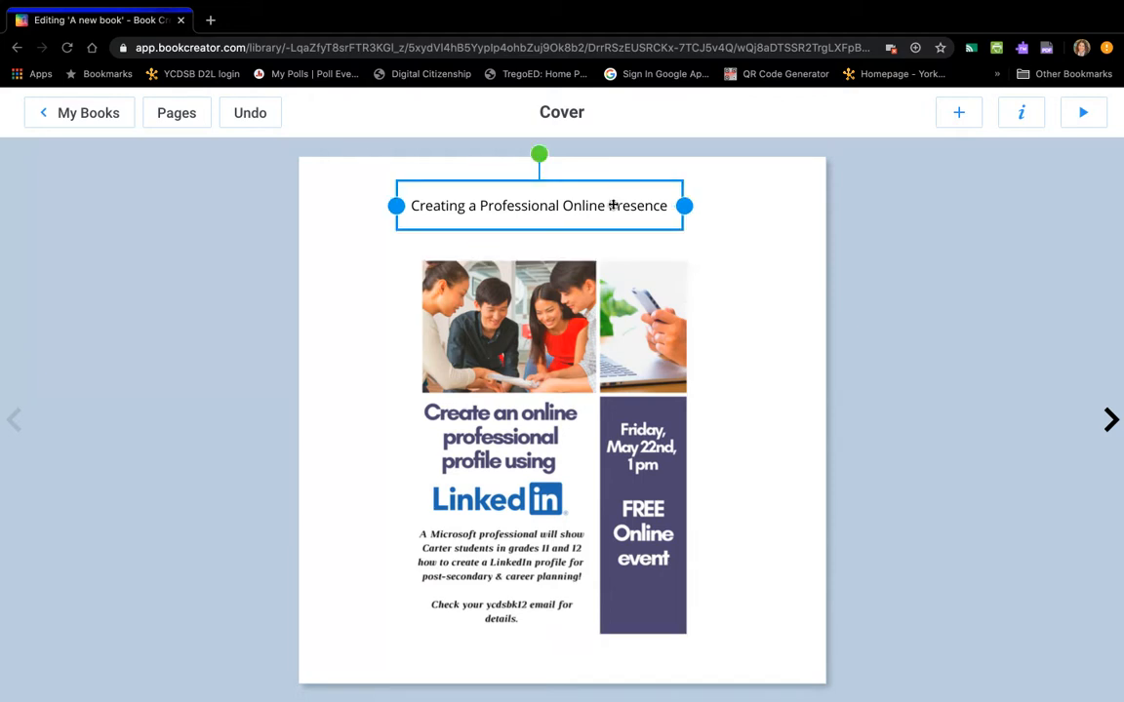
click(1022, 115)
mouse_move(932, 226)
mouse_down()
mouse_move(949, 225)
mouse_move(937, 226)
mouse_up()
click(1095, 314)
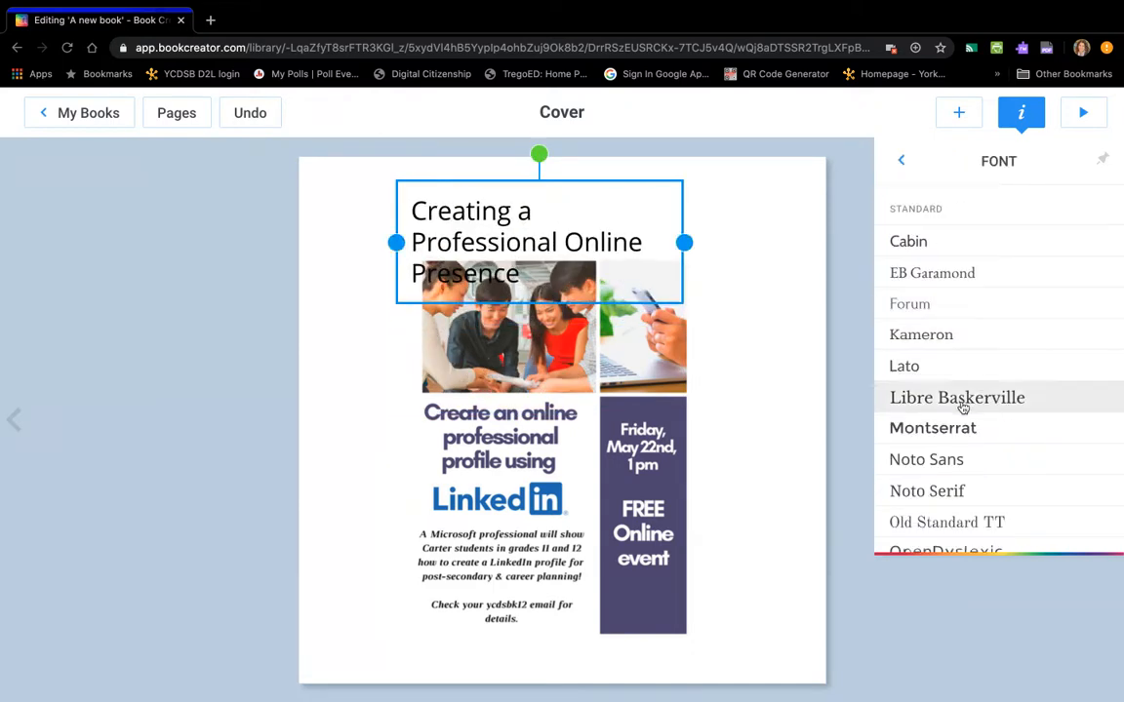
click(898, 428)
Widen the title's text box on both sides so the title fits on two lines
drag(684, 241, 763, 227)
drag(396, 227, 352, 227)
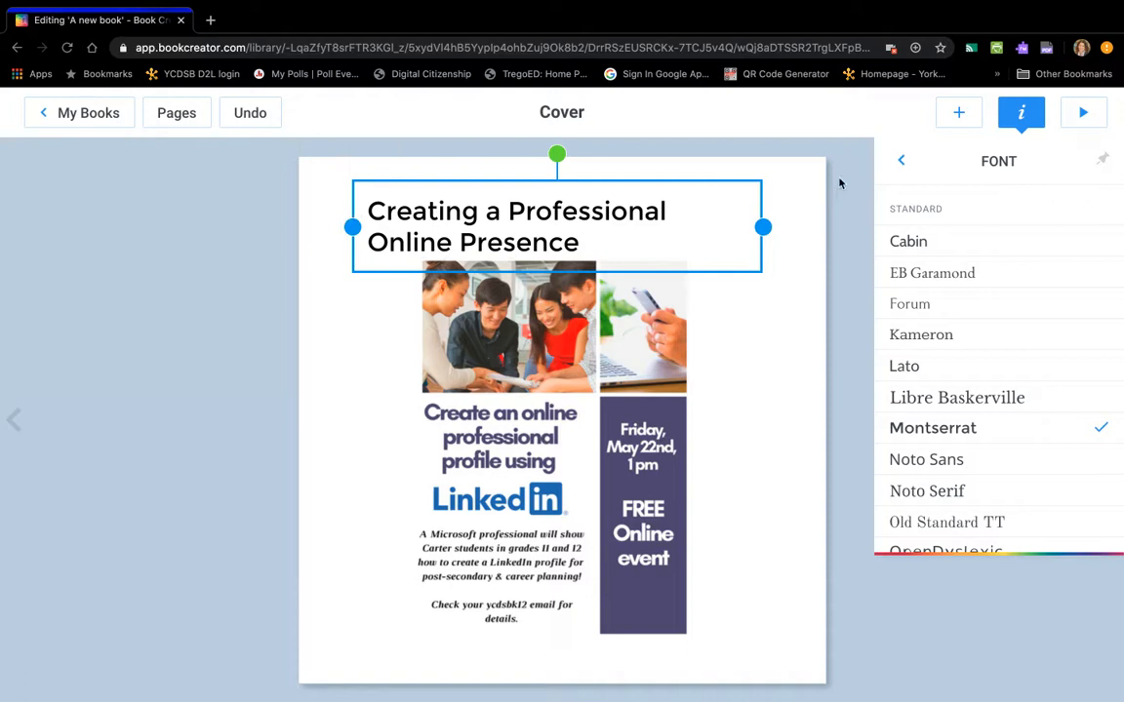
click(905, 162)
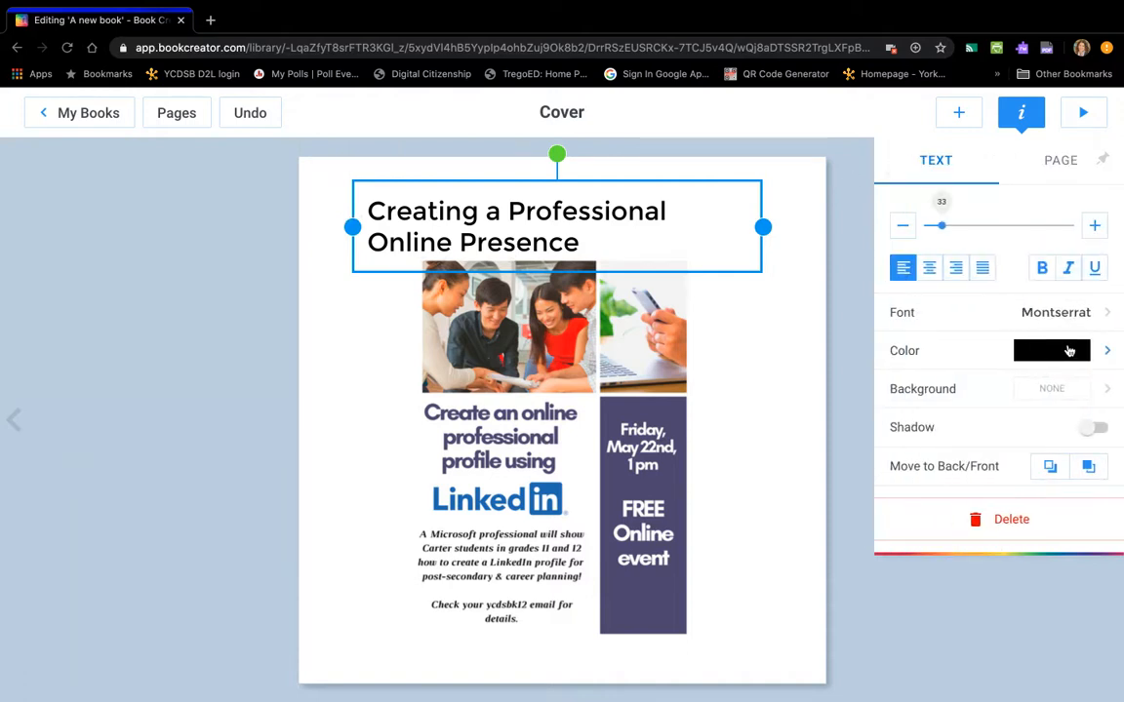
Color the title text purple and turn on its shadow
click(1069, 351)
click(1029, 335)
click(1072, 335)
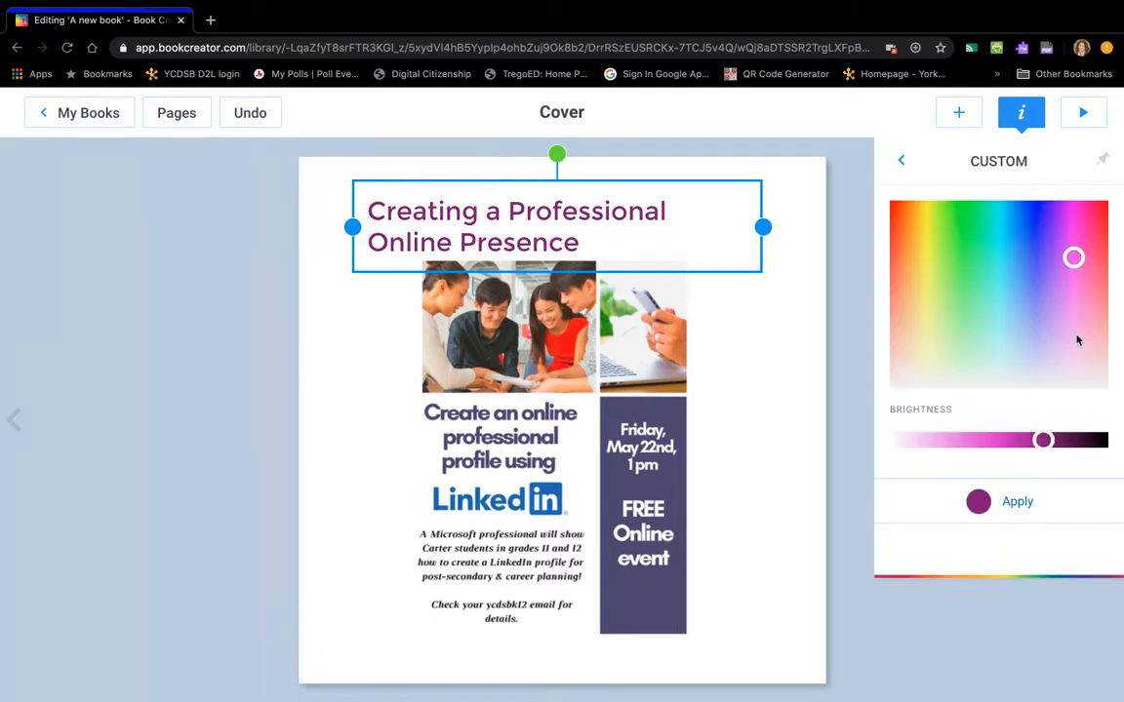
click(901, 161)
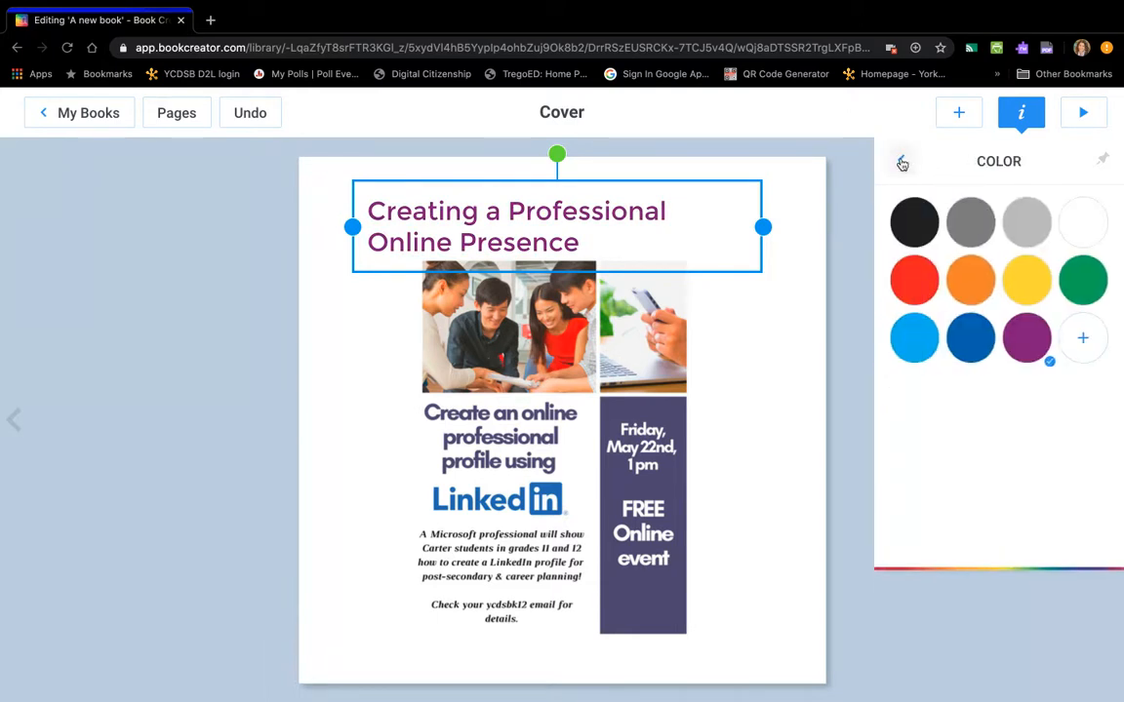
click(900, 161)
click(1094, 433)
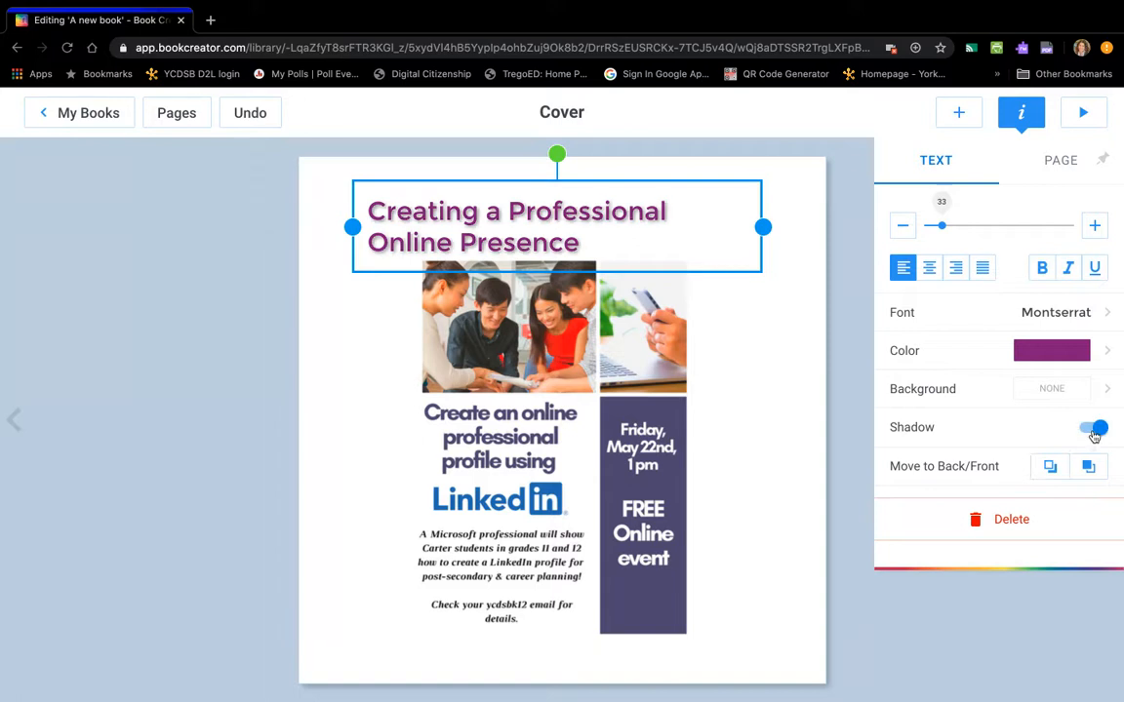
Try dark blue as the title box background, settling on light blue
click(1077, 391)
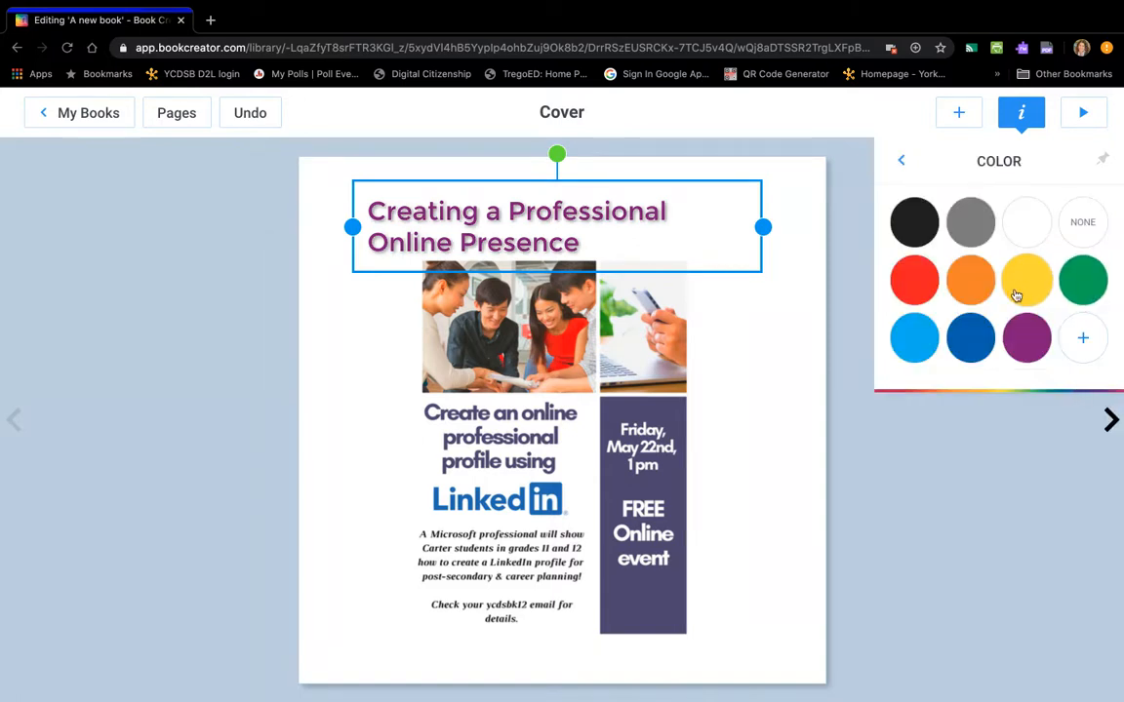
click(976, 341)
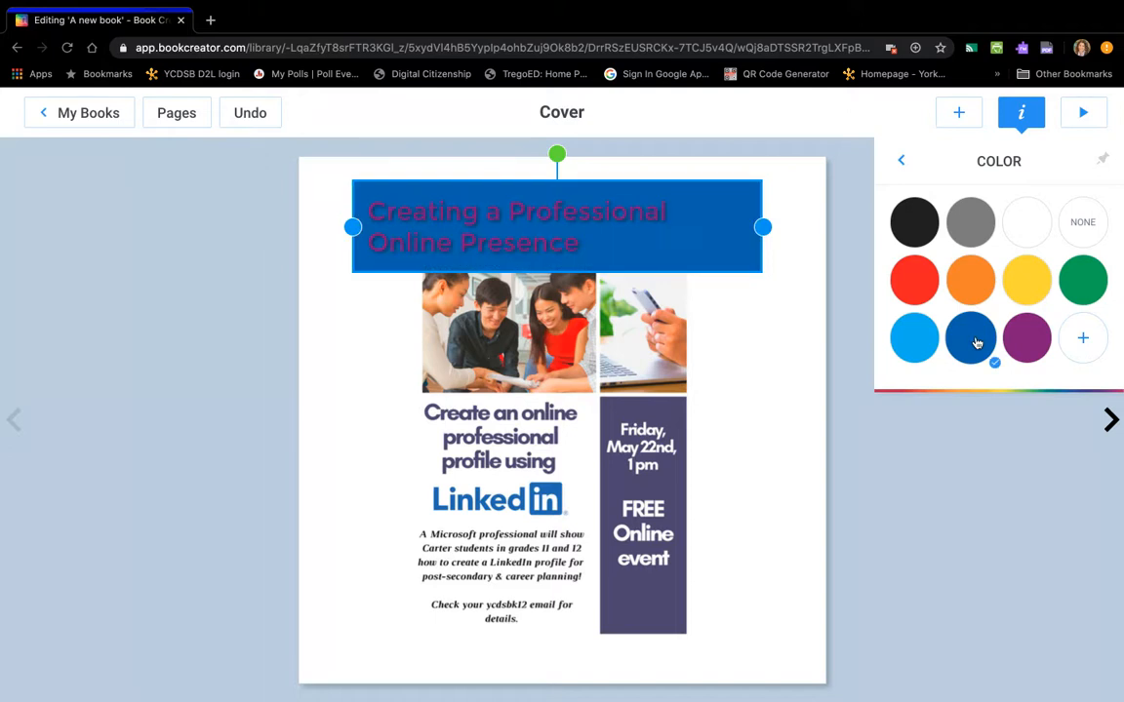
click(915, 334)
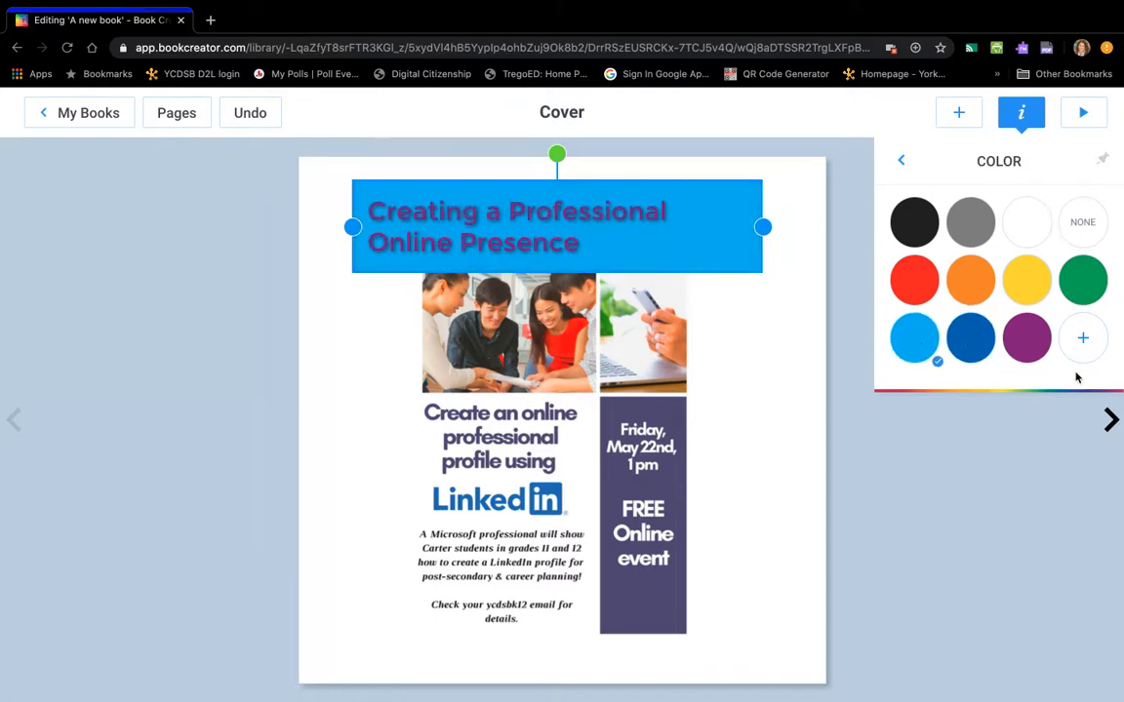
click(899, 164)
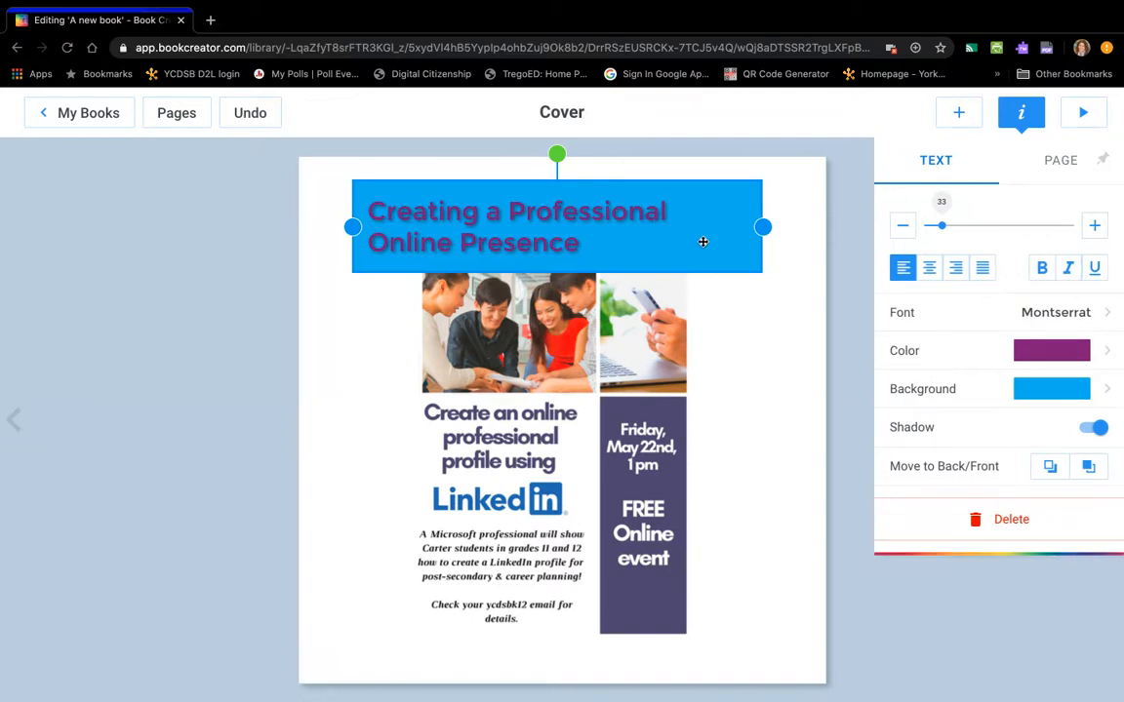
Narrow the title box to about 494 px wide and make its text centered and bold
drag(762, 226, 738, 227)
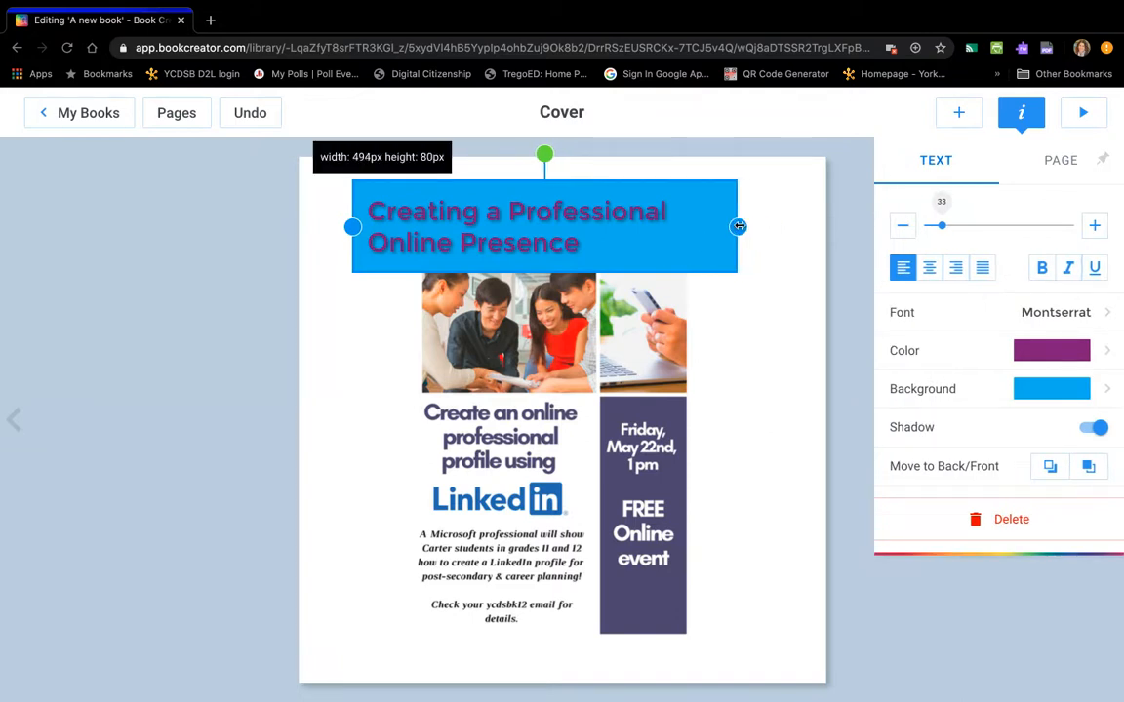
click(931, 267)
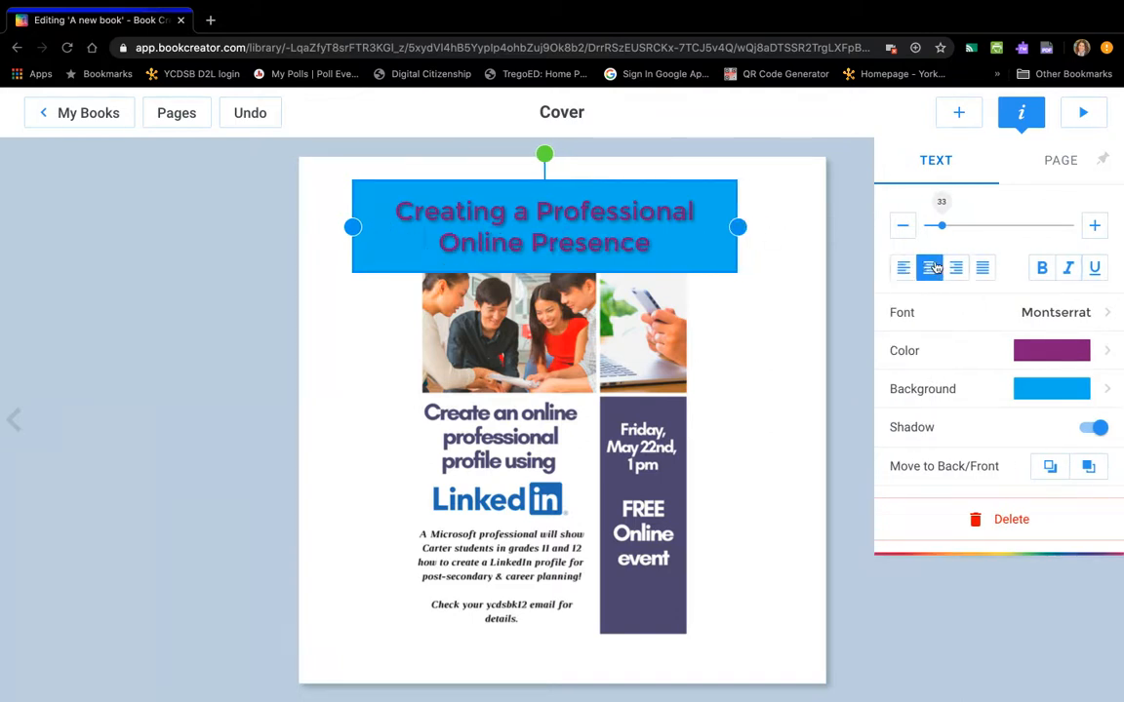
click(1040, 267)
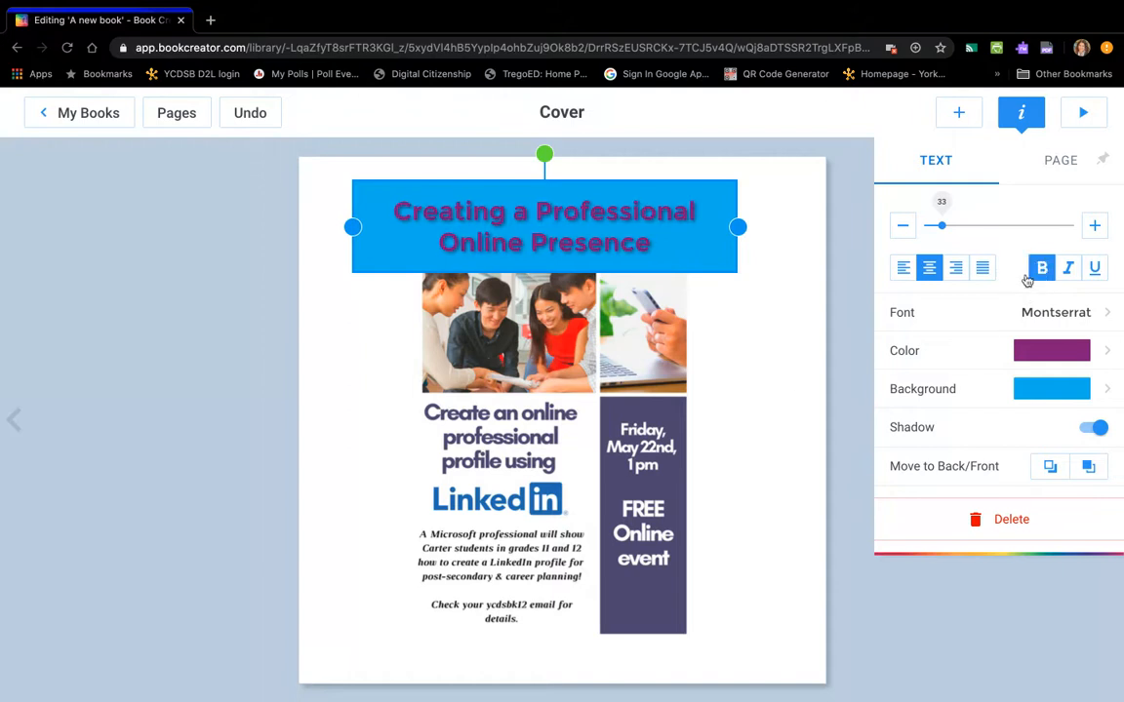
Move the flyer image down so that it sits clear below the title box
click(733, 412)
click(592, 420)
drag(593, 419, 601, 443)
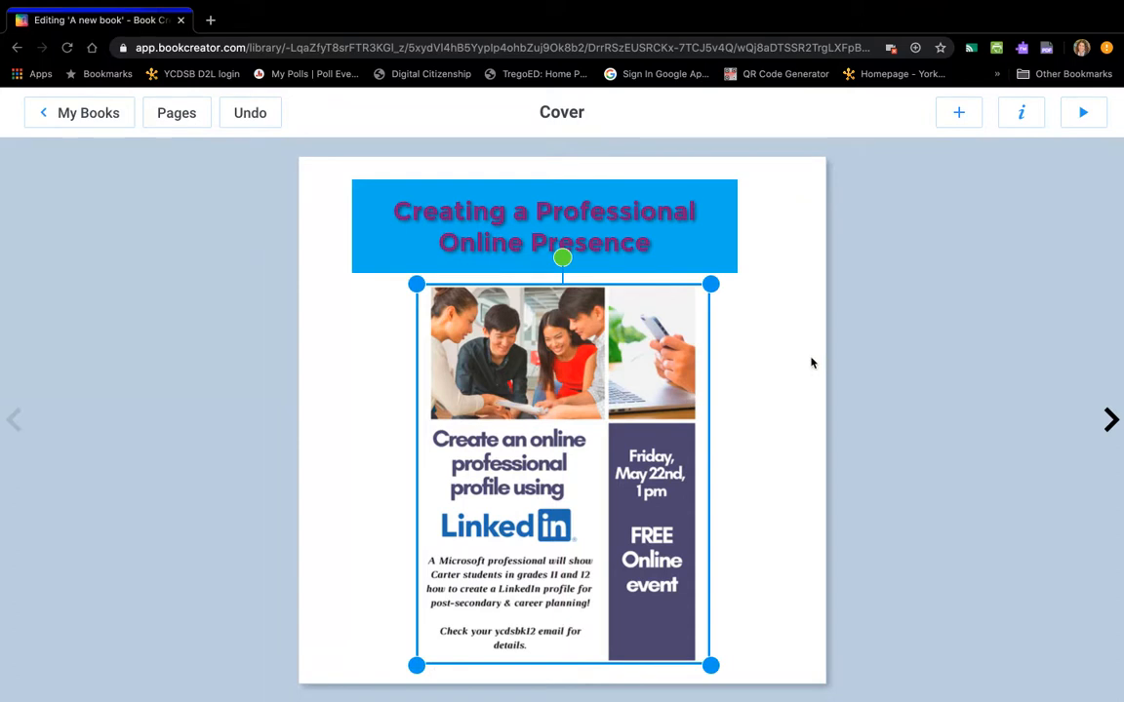
click(803, 241)
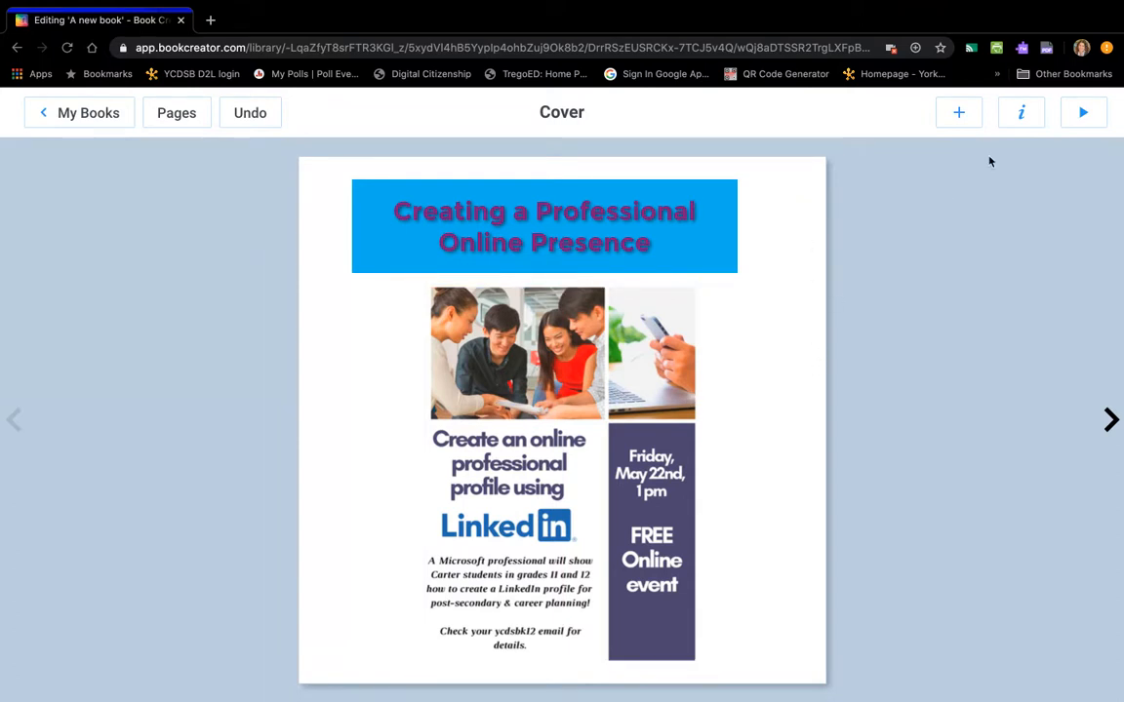
Look through the Comics and Paper page backgrounds, then apply the rainbow taped-paper background from the Borders category to the cover
click(1024, 114)
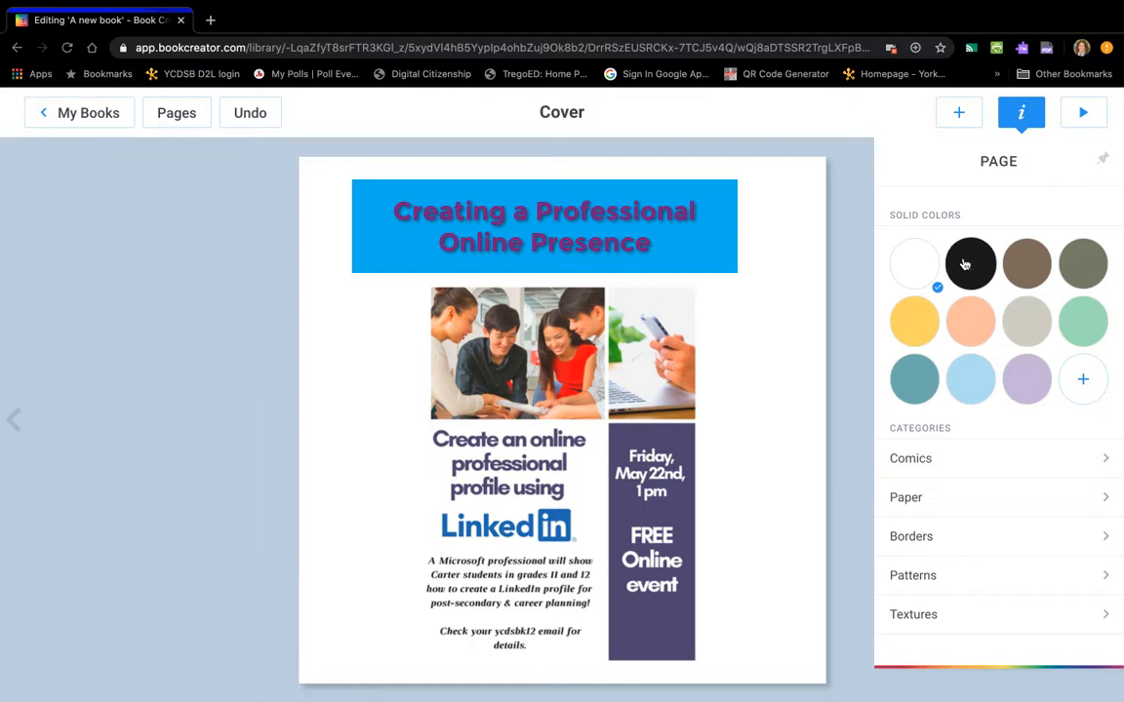
click(930, 462)
scroll(988, 390, down, 2)
scroll(988, 390, up, 2)
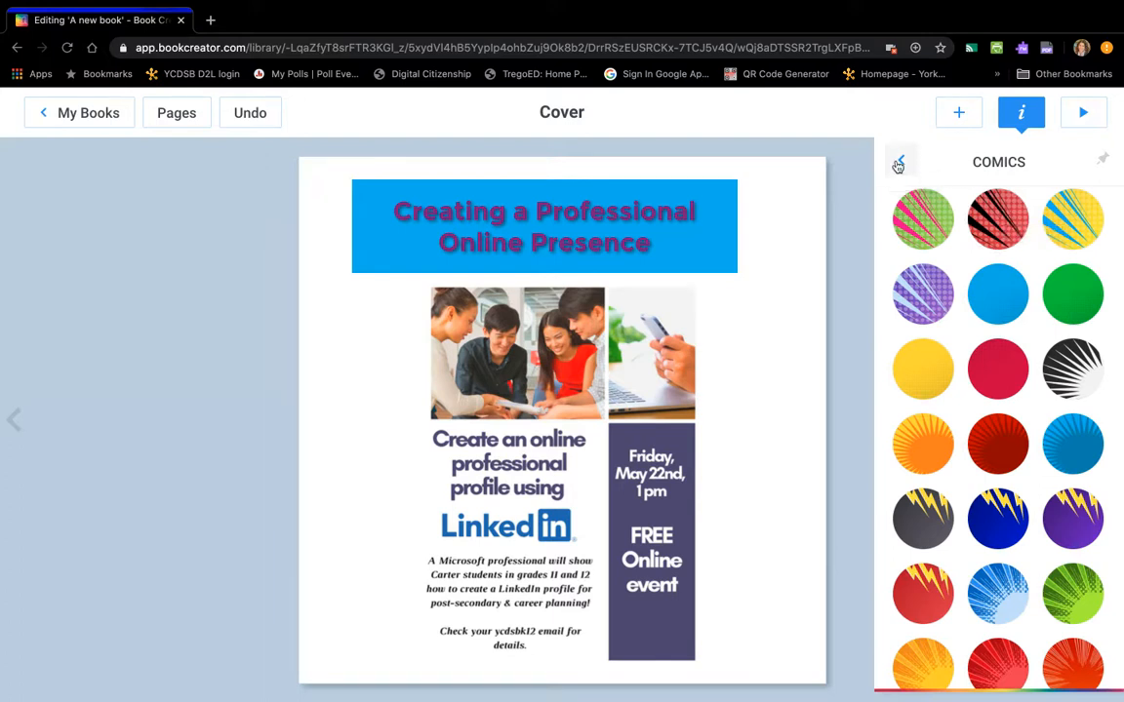
click(898, 166)
click(946, 511)
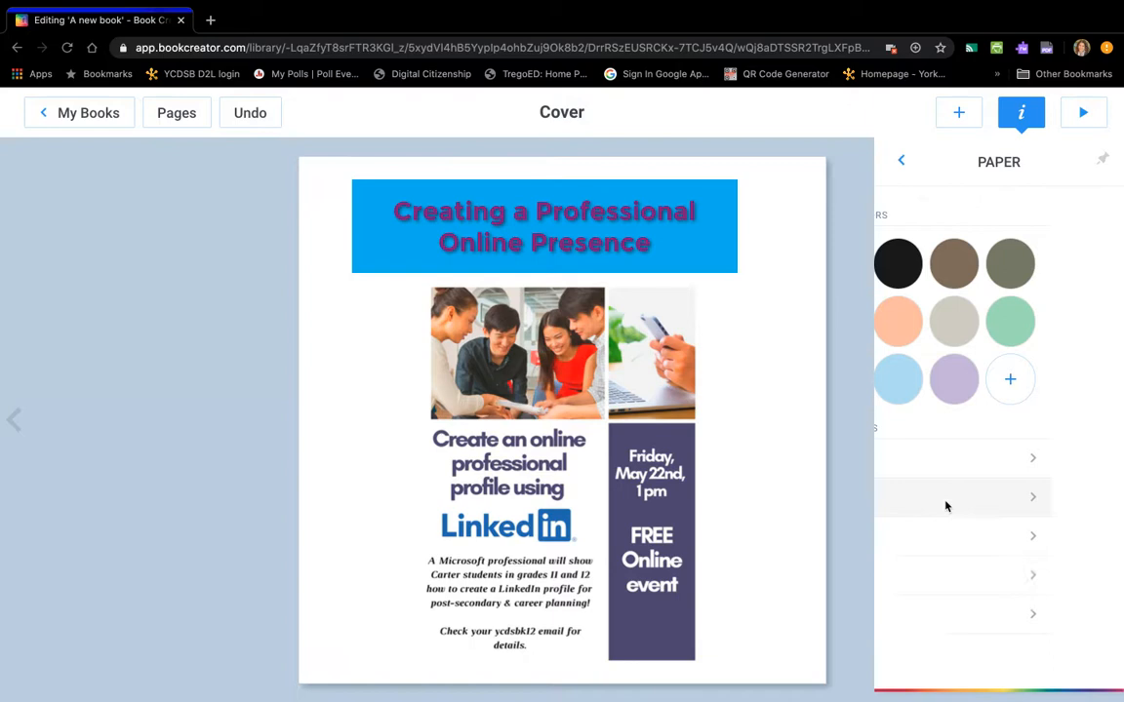
click(903, 164)
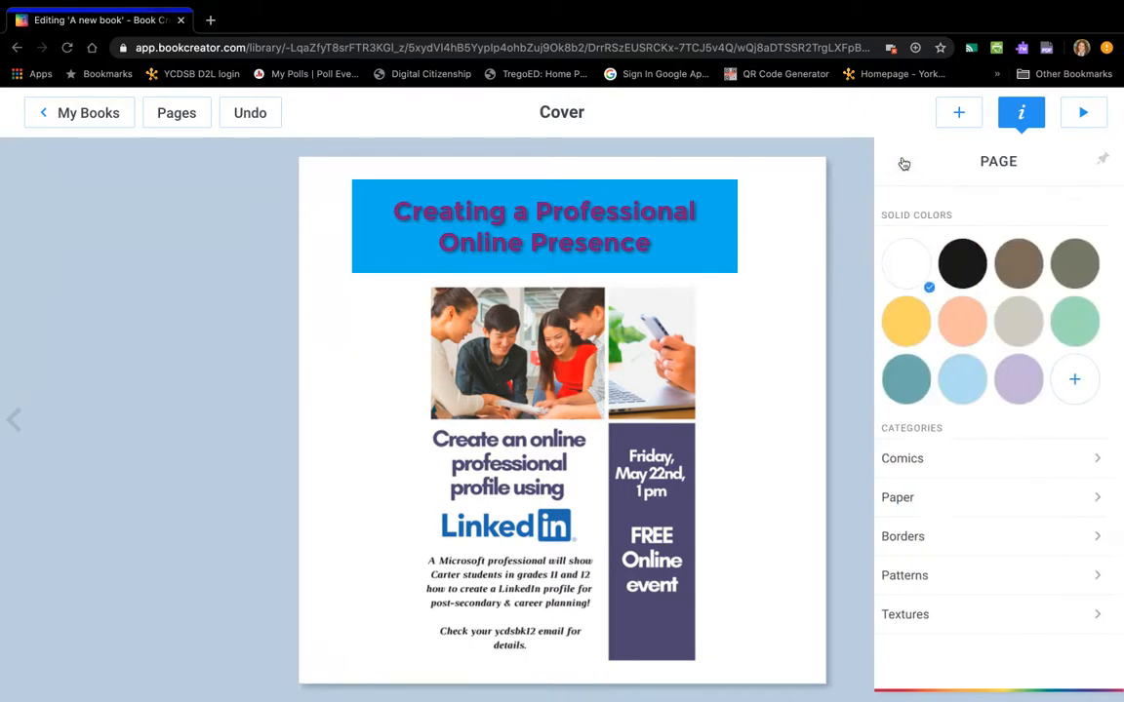
click(941, 534)
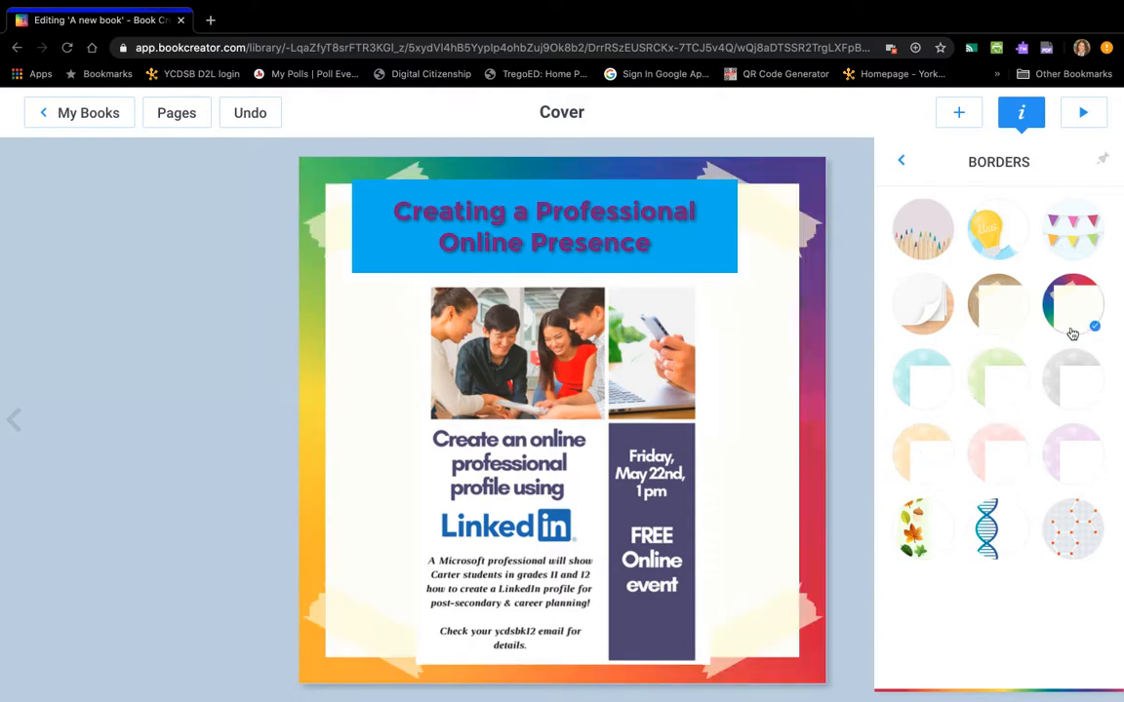
Move the title box slightly down and to the right so that it sits inside the rainbow border
drag(695, 243, 703, 251)
drag(647, 363, 646, 363)
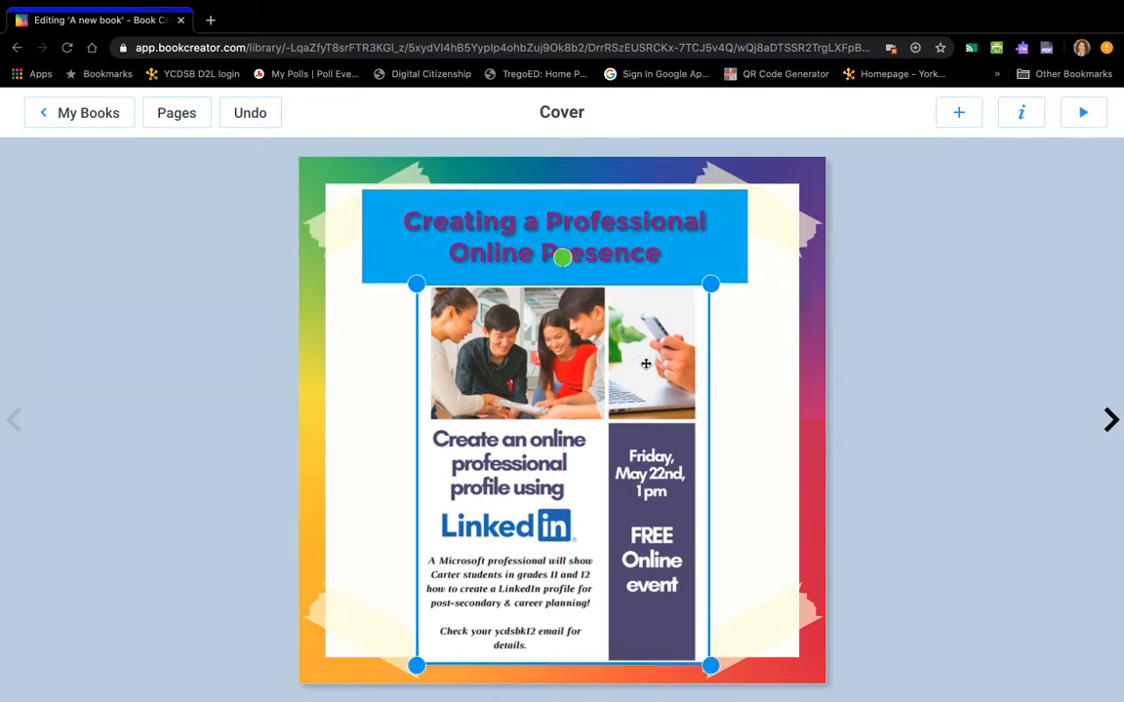
click(819, 293)
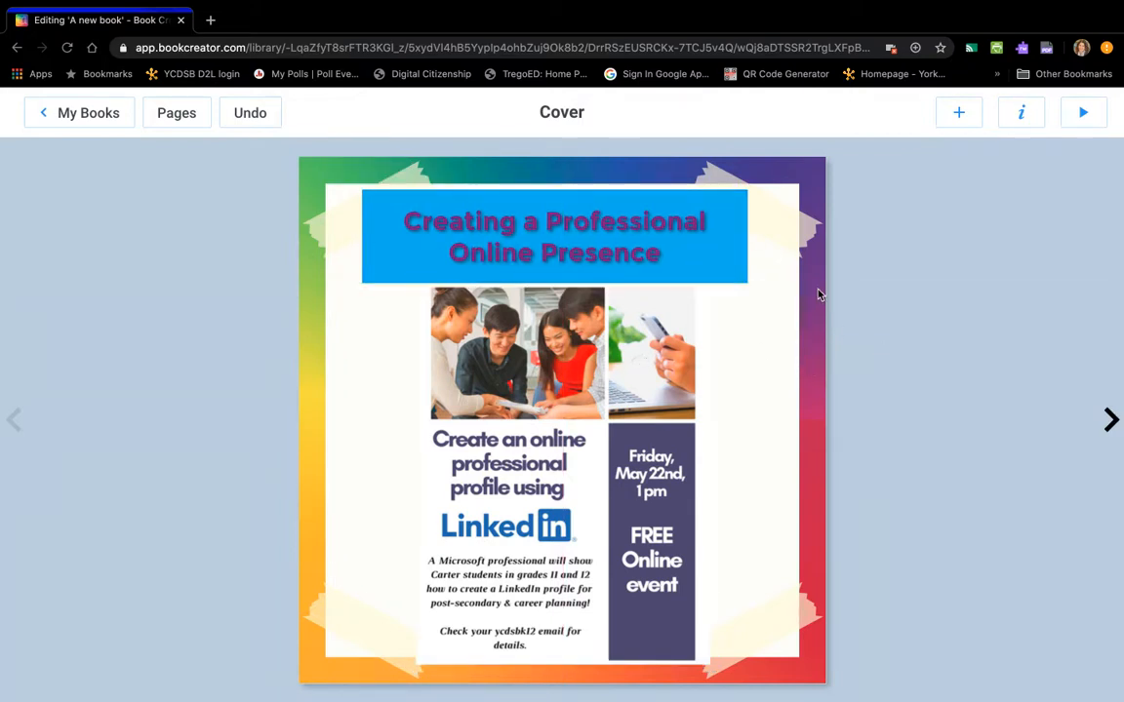
Record a sound clip of about 10 seconds with microphone access allowed, and place its icon in the cover's lower-right corner
click(960, 115)
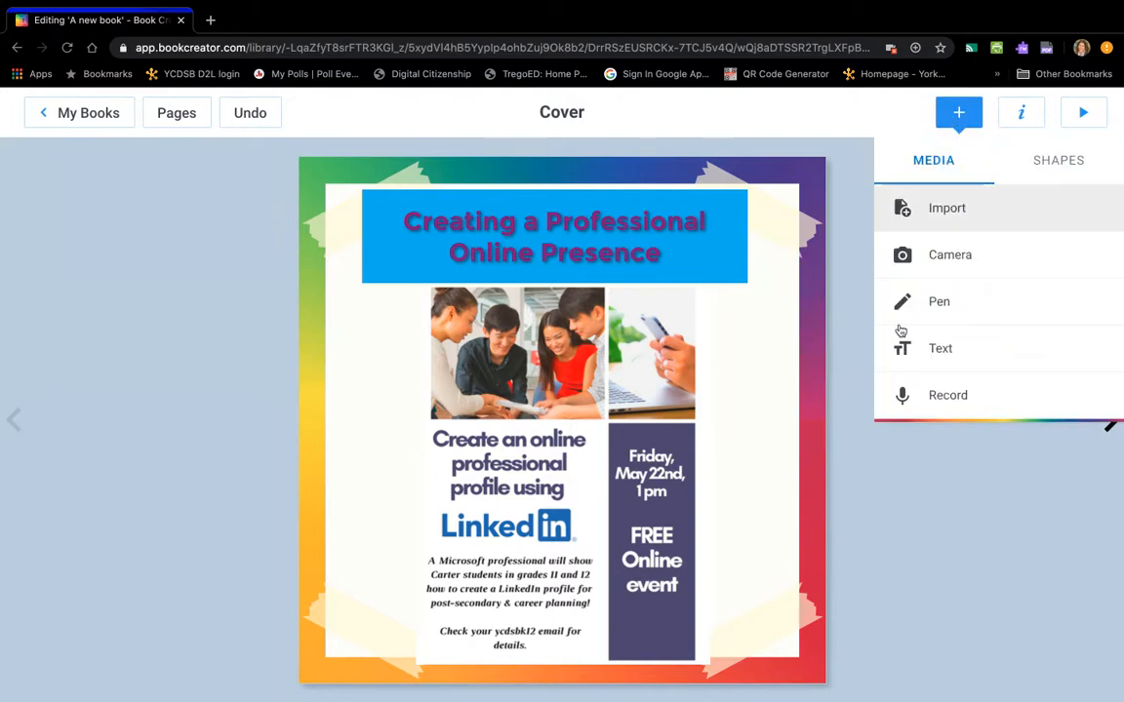
click(916, 400)
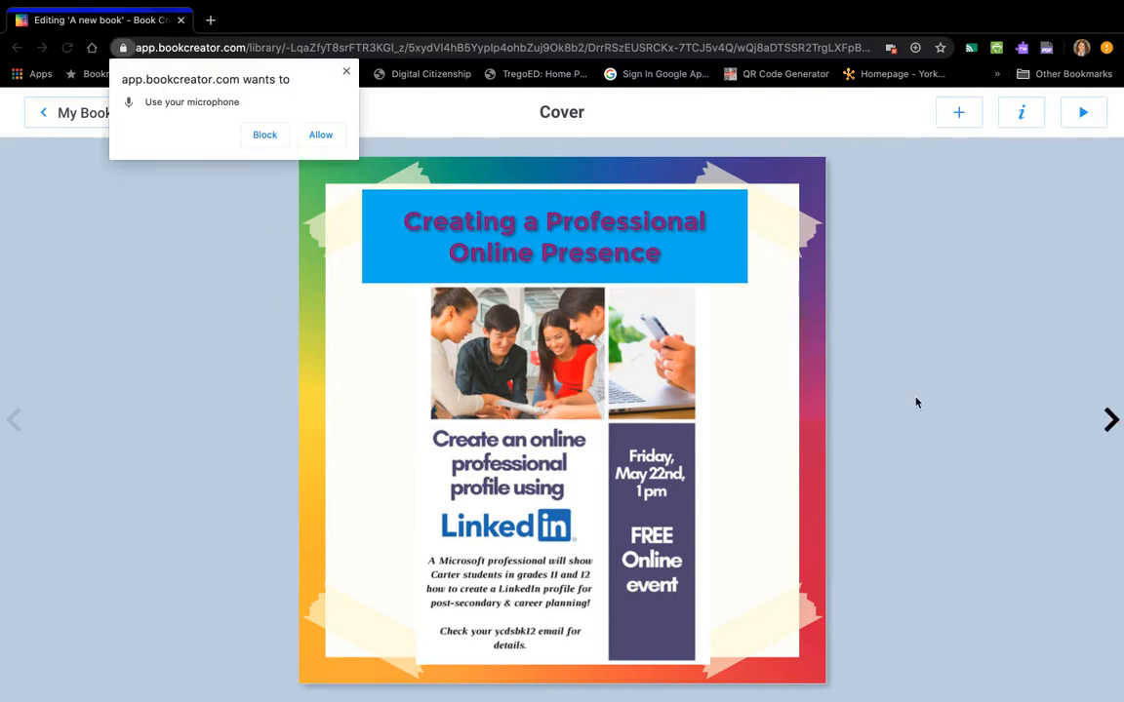
click(318, 136)
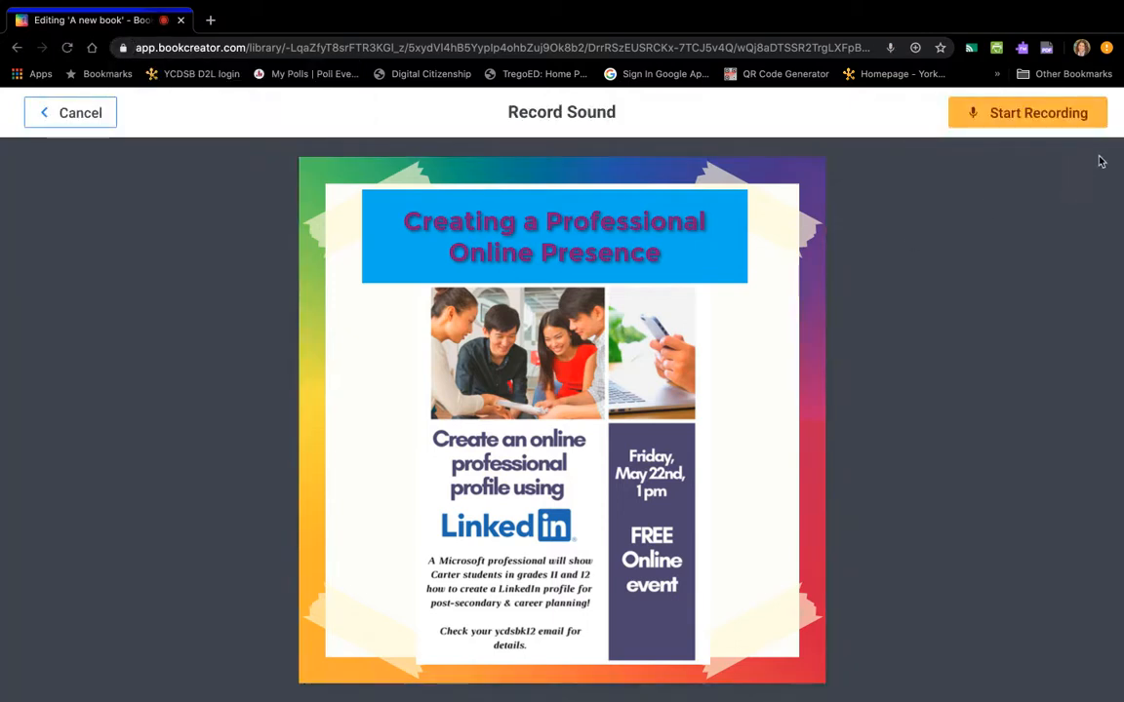
click(1036, 114)
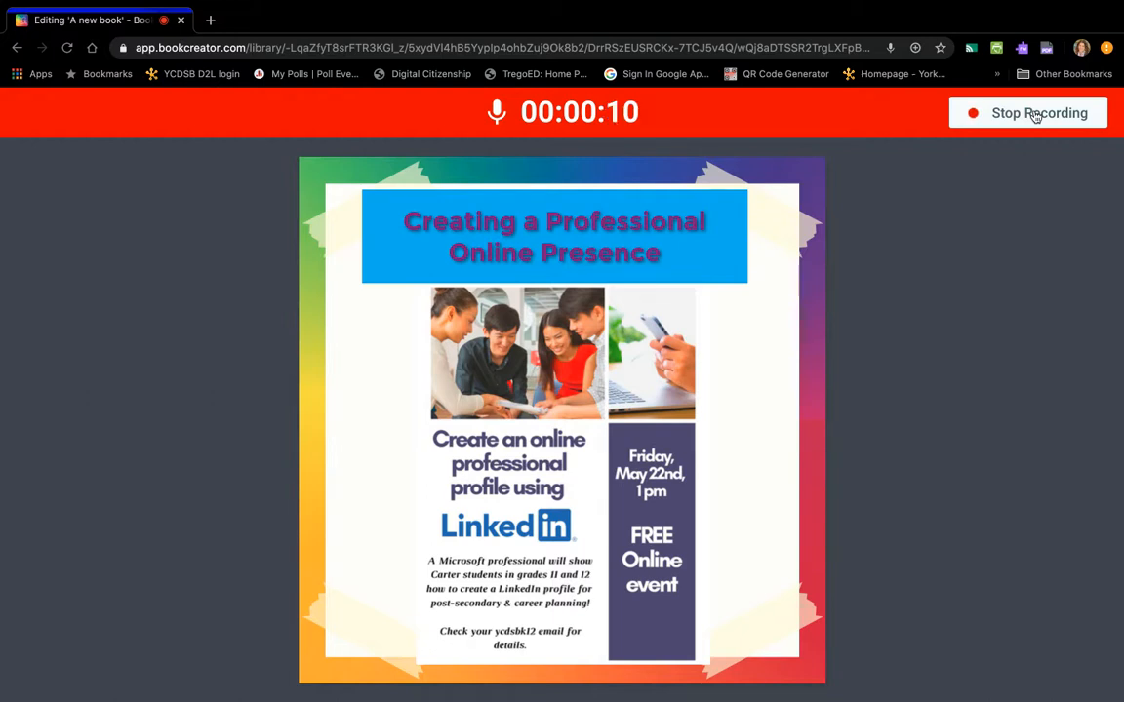
click(1036, 114)
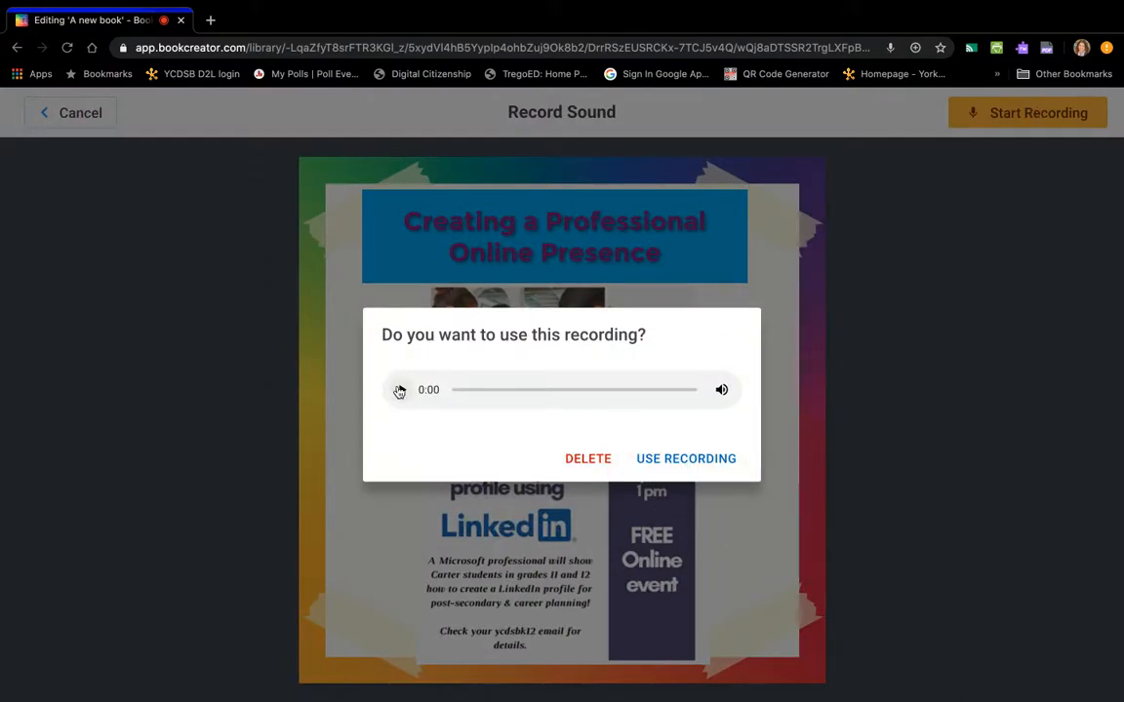
click(661, 463)
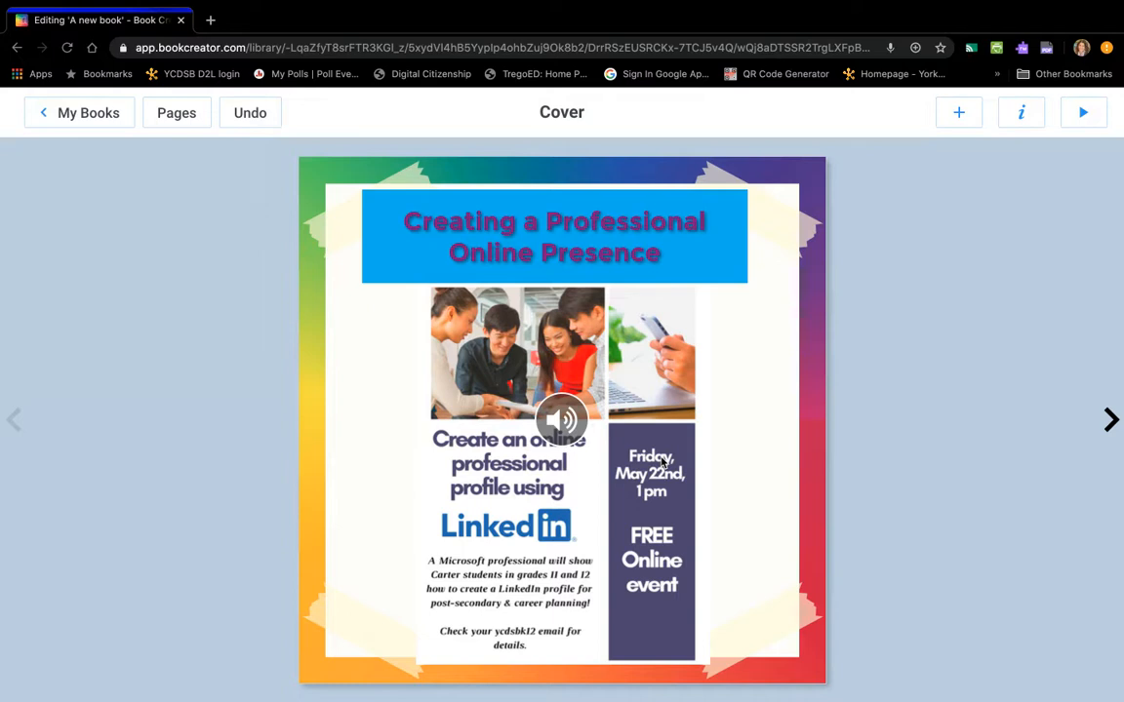
drag(560, 421, 732, 598)
click(885, 526)
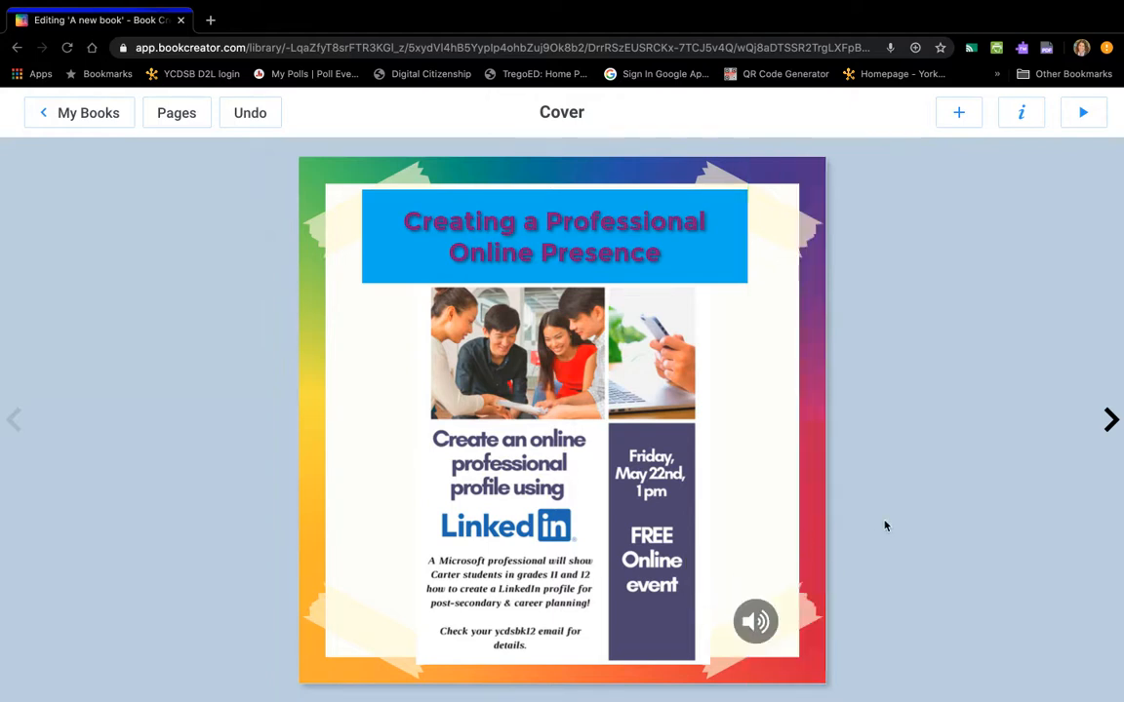
Preview the book in reading mode from page 2, turning back to the cover and forward to the blank pages
click(1111, 424)
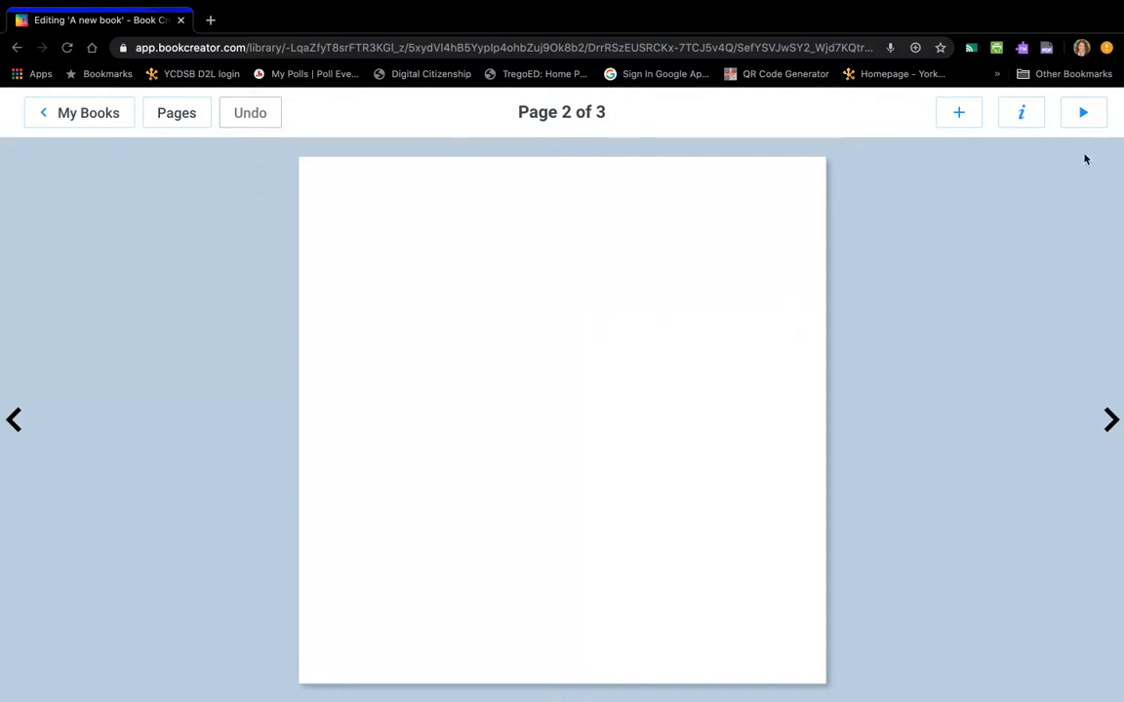
click(1084, 114)
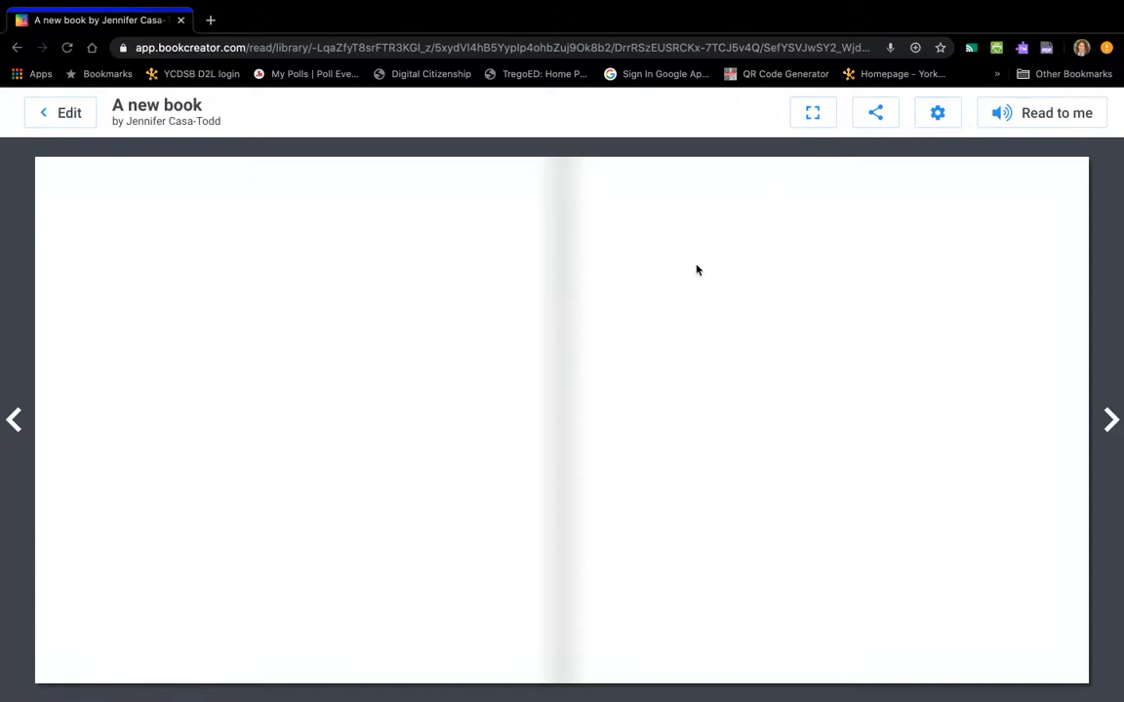
click(15, 423)
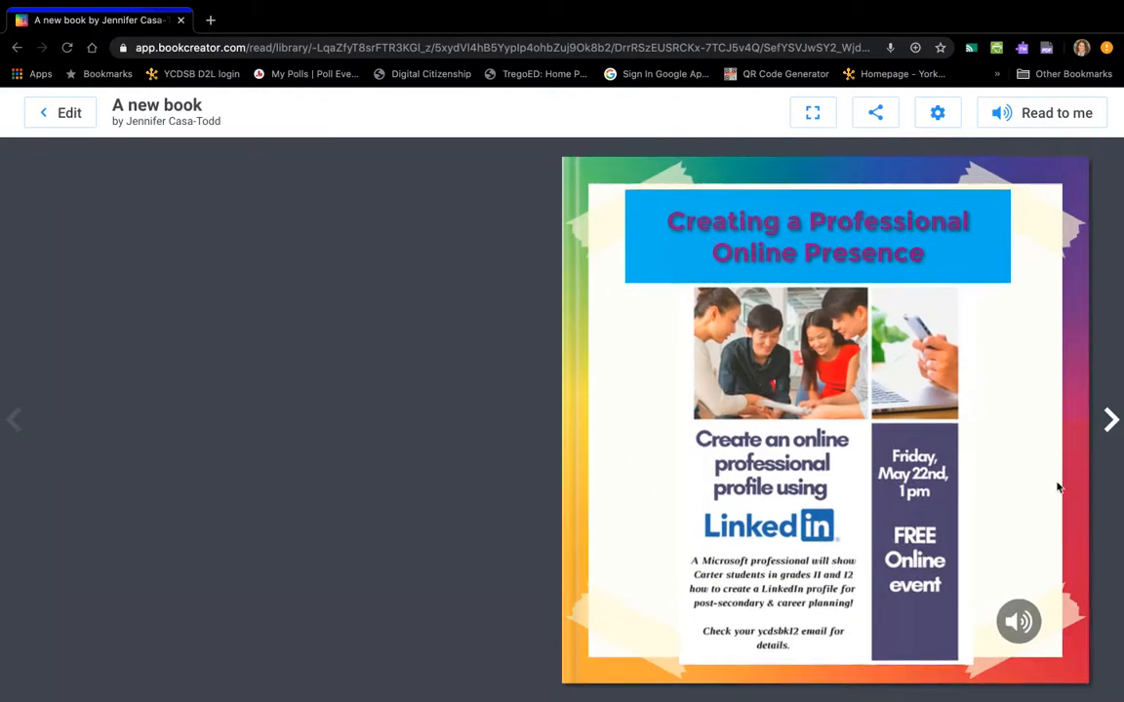
click(1109, 429)
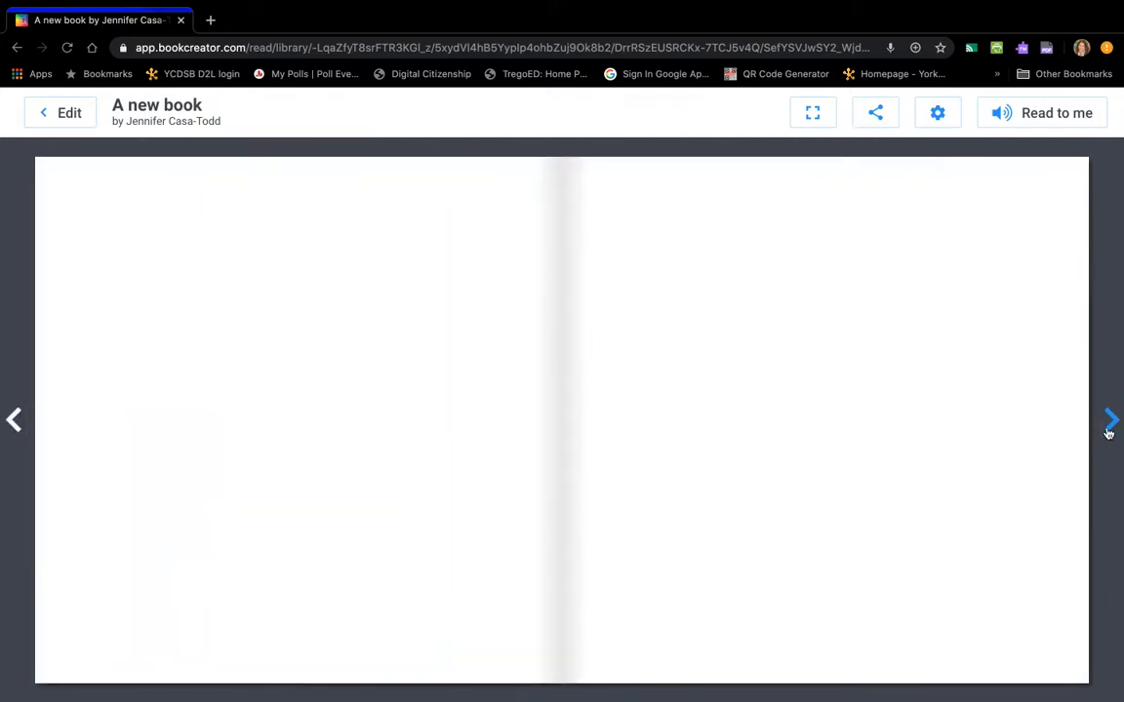
Examine the book's sharing options and its display and Read to me settings
click(876, 115)
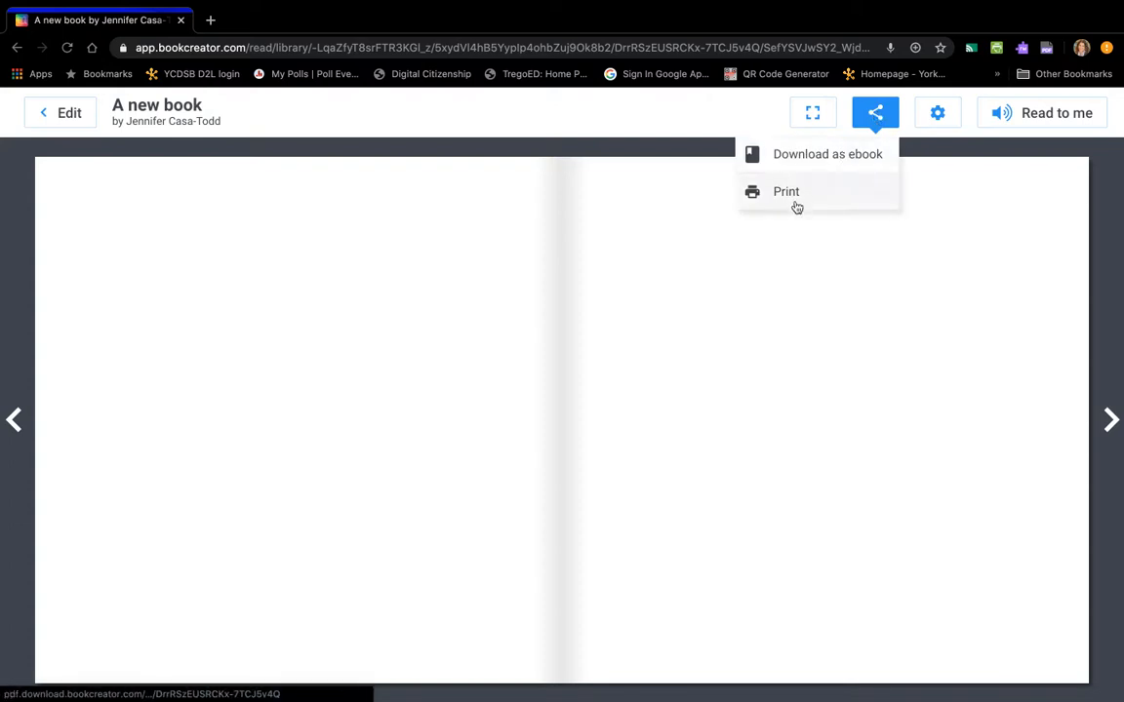
click(661, 117)
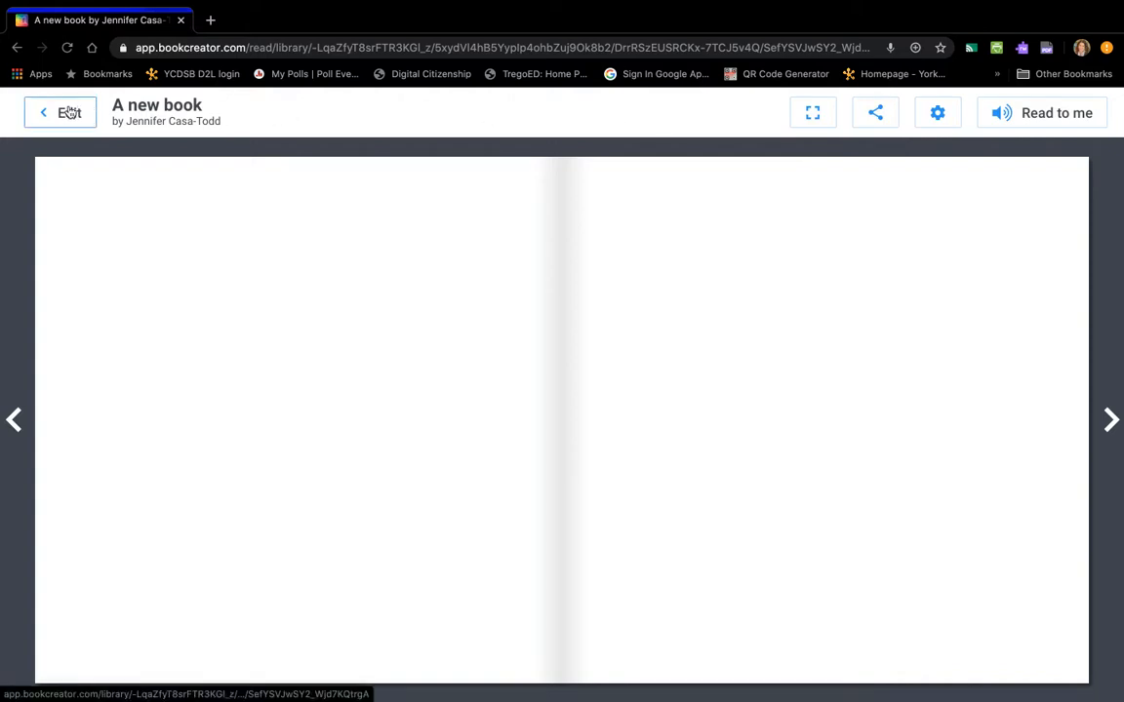
click(939, 113)
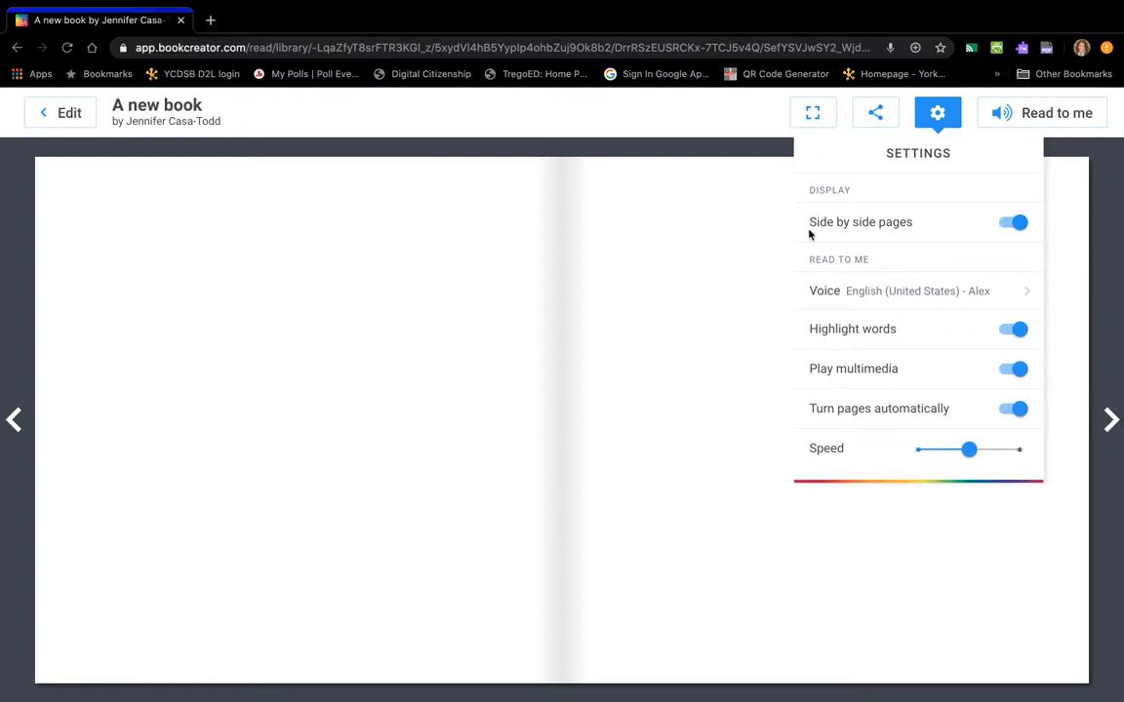
Leave the reading preview and return from the book editor to the My Books library
click(61, 112)
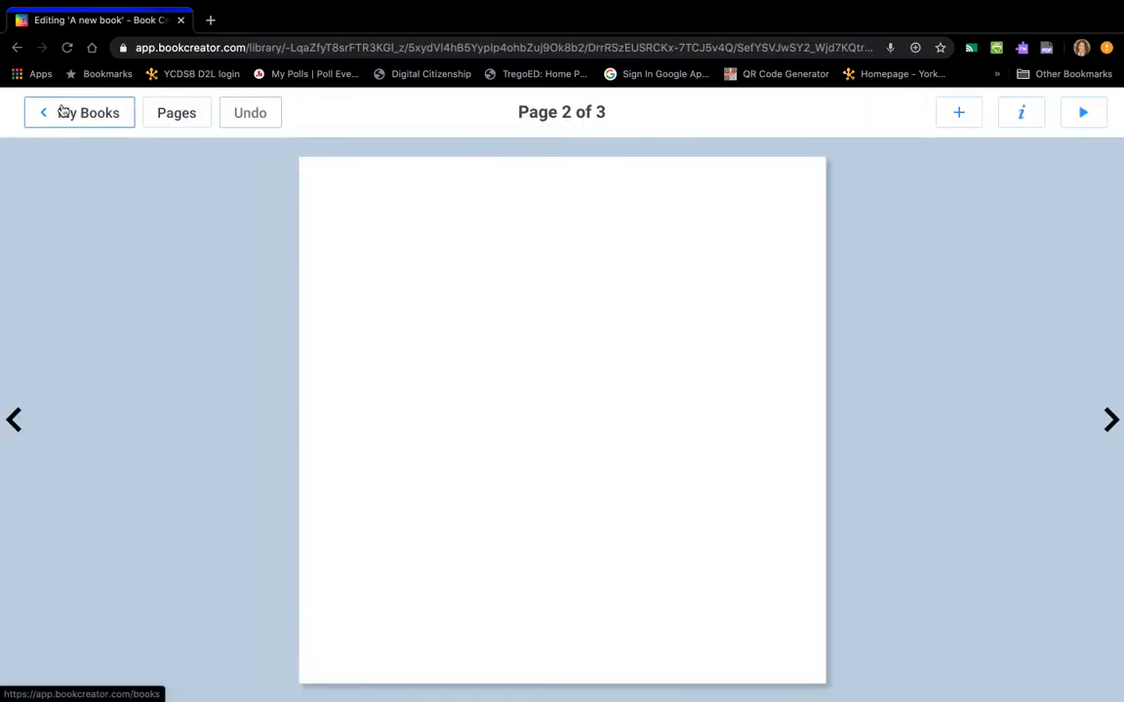
click(83, 114)
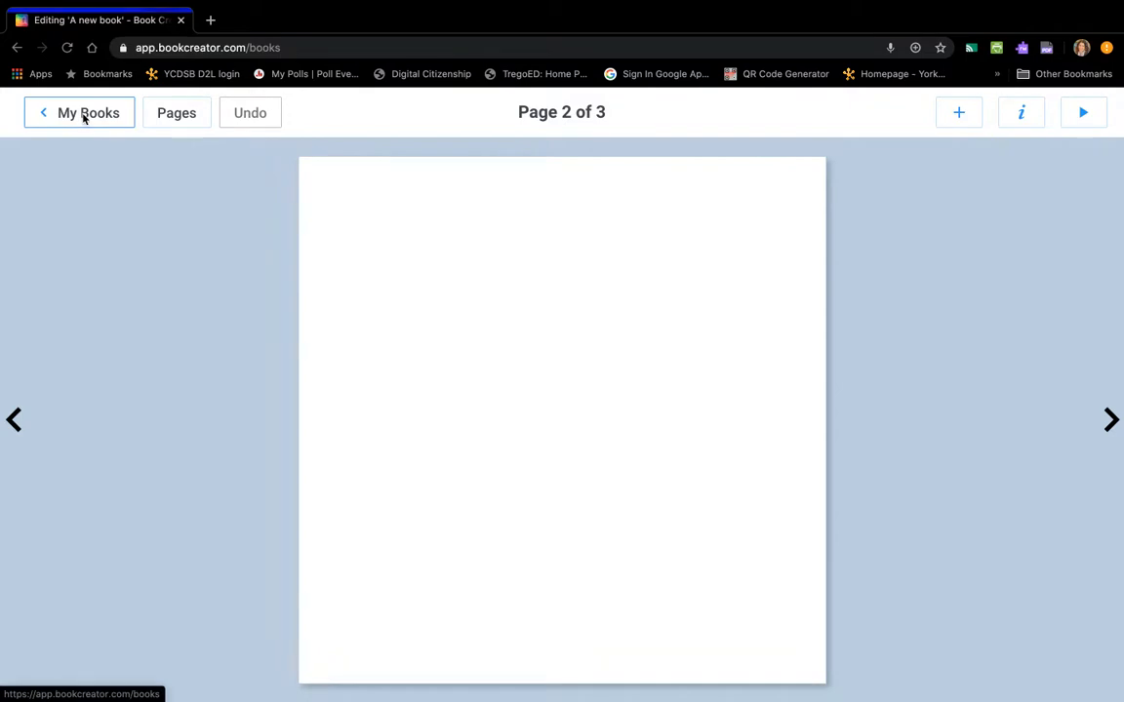